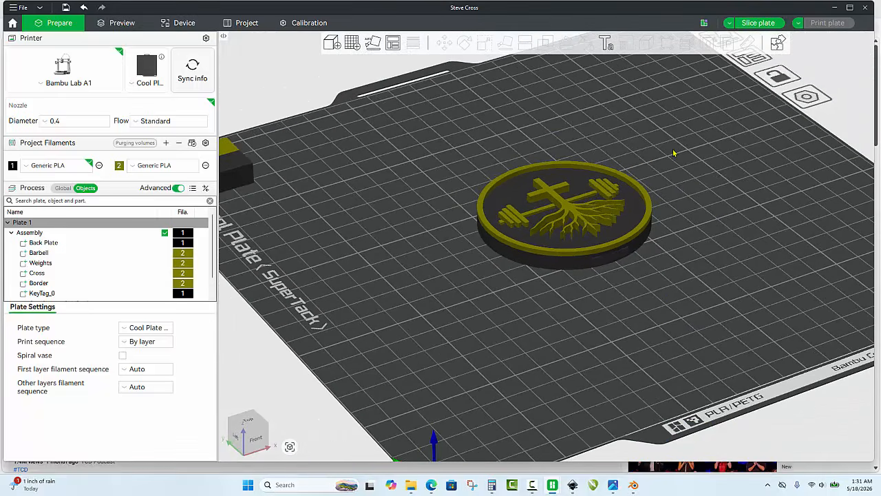
{"action": "left_click_drag", "start_coordinate": [674, 153], "coordinate": [676, 167]}
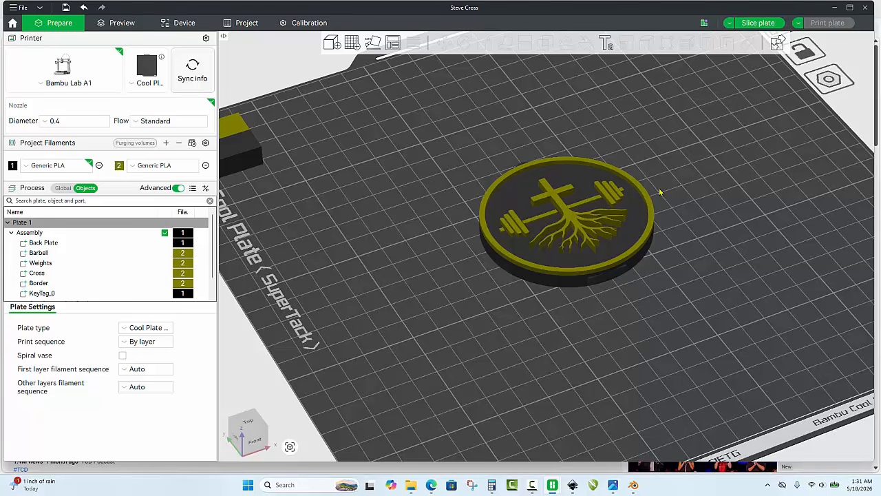
{"action": "left_click_drag", "start_coordinate": [673, 189], "coordinate": [677, 200]}
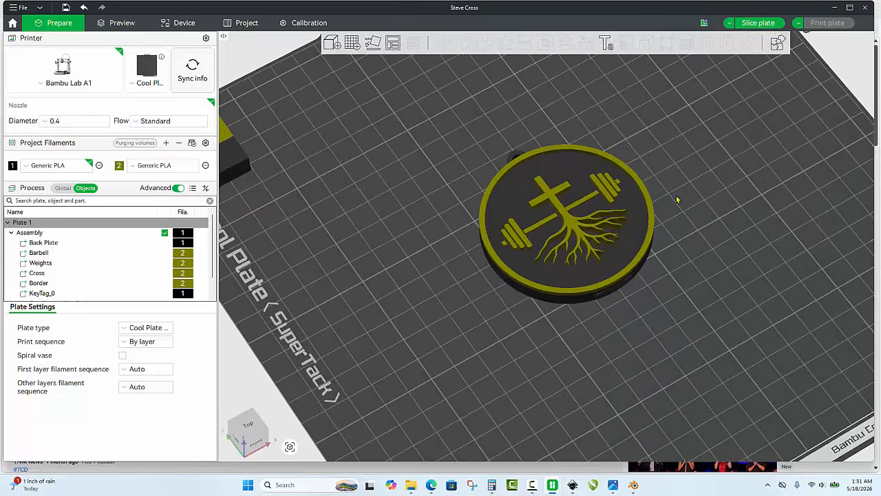
{"action": "scroll", "coordinate": [678, 201], "scroll_direction": "down", "scroll_amount": 3}
{"action": "scroll", "coordinate": [590, 105], "scroll_direction": "up", "scroll_amount": 3}
{"action": "scroll", "coordinate": [590, 107], "scroll_direction": "down", "scroll_amount": 4}
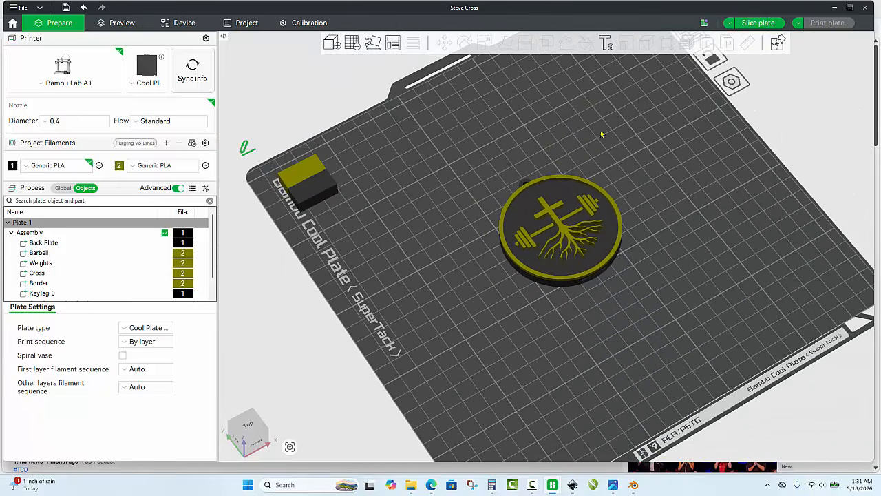
{"action": "scroll", "coordinate": [616, 210], "scroll_direction": "up", "scroll_amount": 2}
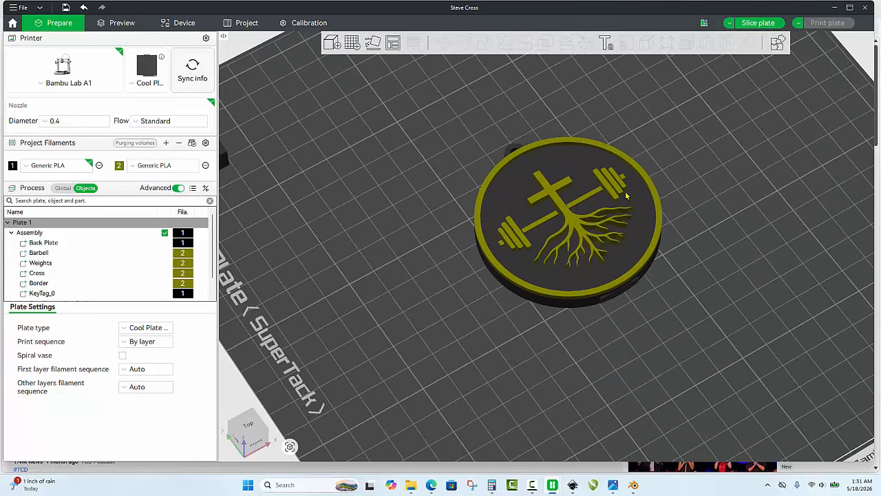
{"action": "left_click", "coordinate": [582, 209]}
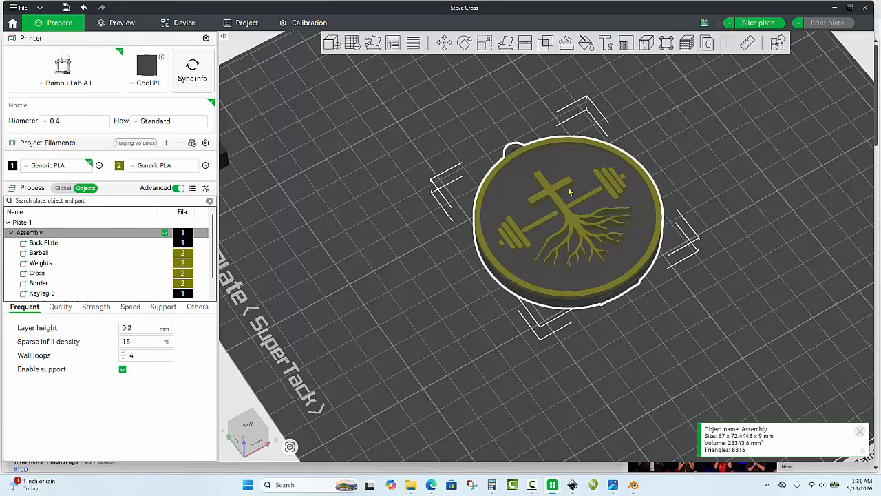
{"action": "left_click", "coordinate": [58, 245]}
{"action": "scroll", "coordinate": [52, 248], "scroll_direction": "down", "scroll_amount": 1}
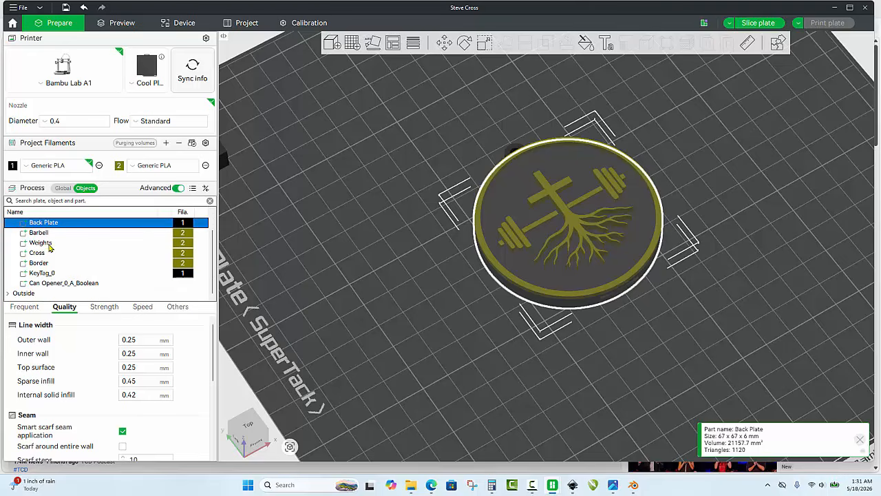
{"action": "left_click", "coordinate": [50, 283], "text": "shift"}
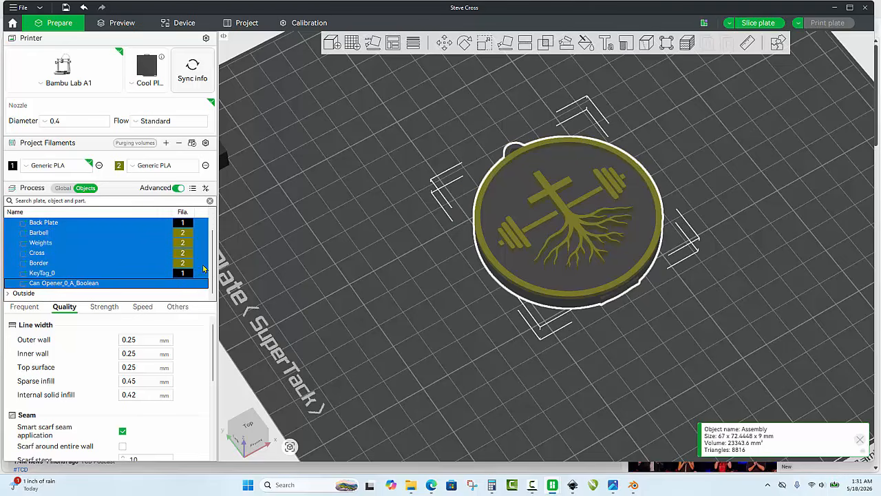
{"action": "left_click", "coordinate": [72, 283]}
{"action": "scroll", "coordinate": [72, 285], "scroll_direction": "up", "scroll_amount": 1}
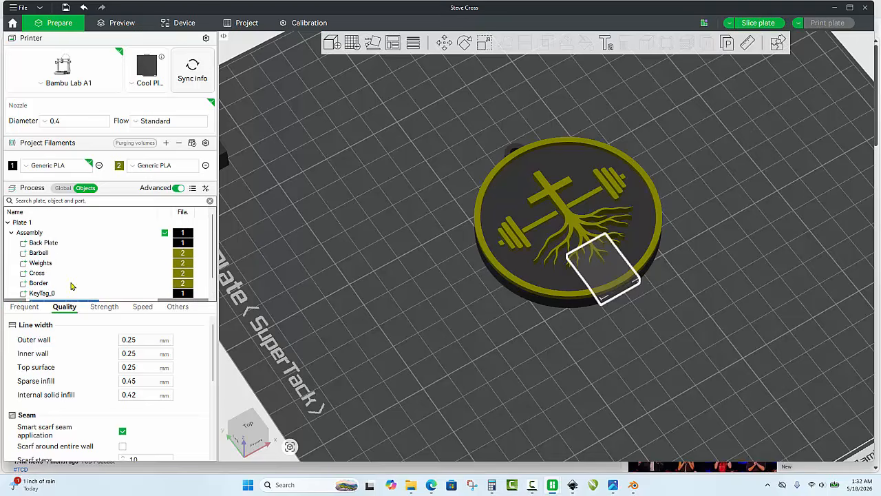
Step: Select the assembly's Back Plate, Barbell, Weights, Cross and Border parts, excluding the key tag and can opener, and start the Scale tool
{"action": "left_click", "coordinate": [28, 234]}
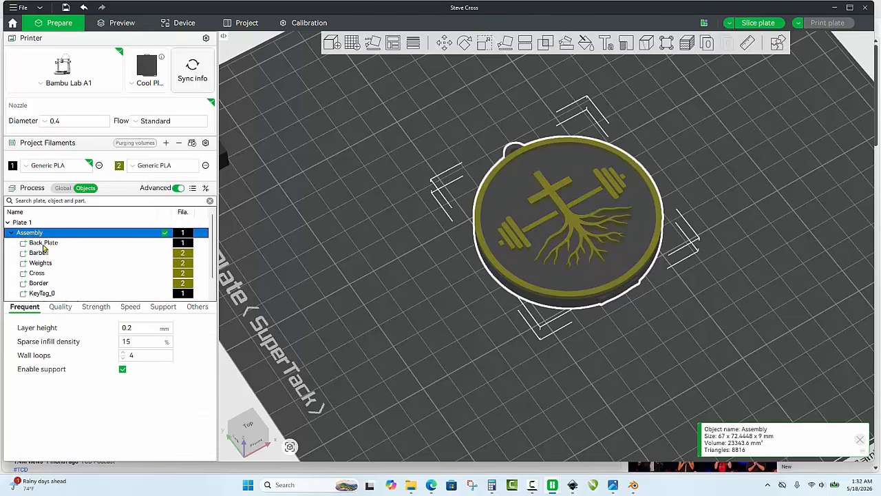
{"action": "left_click", "coordinate": [42, 244]}
{"action": "scroll", "coordinate": [45, 254], "scroll_direction": "down", "scroll_amount": 1}
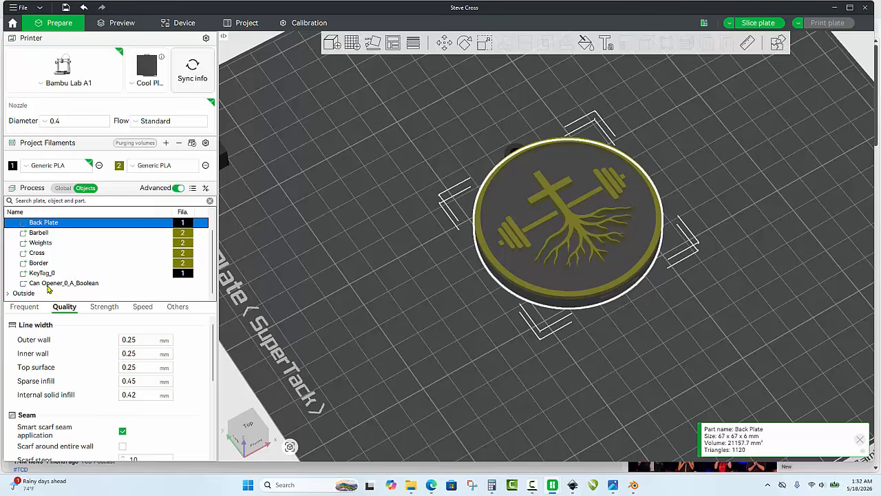
{"action": "left_click", "coordinate": [48, 288], "text": "shift"}
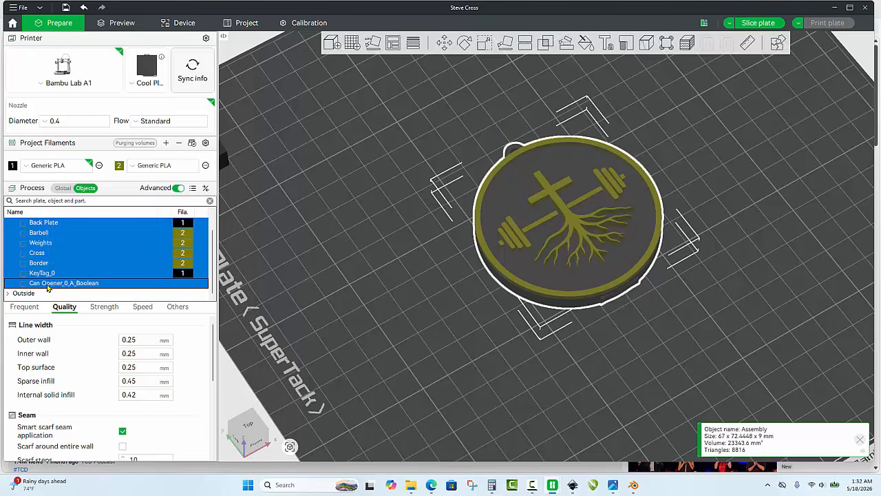
{"action": "scroll", "coordinate": [49, 278], "scroll_direction": "up", "scroll_amount": 1}
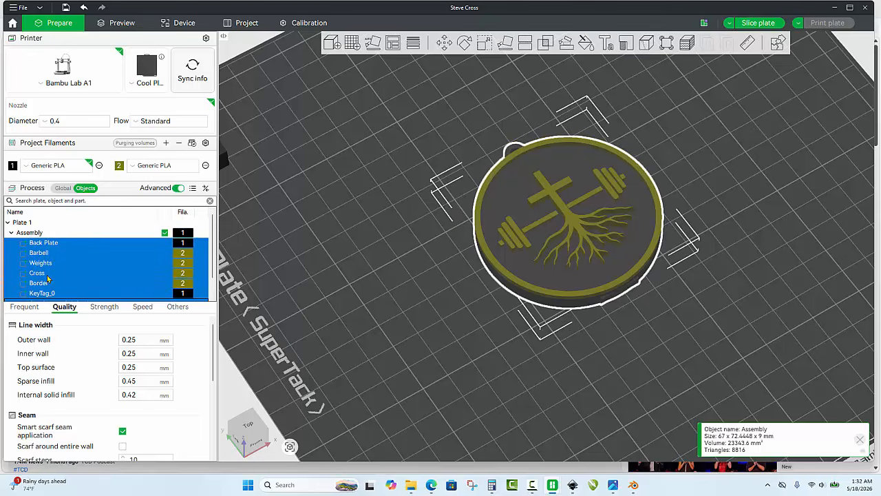
{"action": "scroll", "coordinate": [48, 279], "scroll_direction": "down", "scroll_amount": 1}
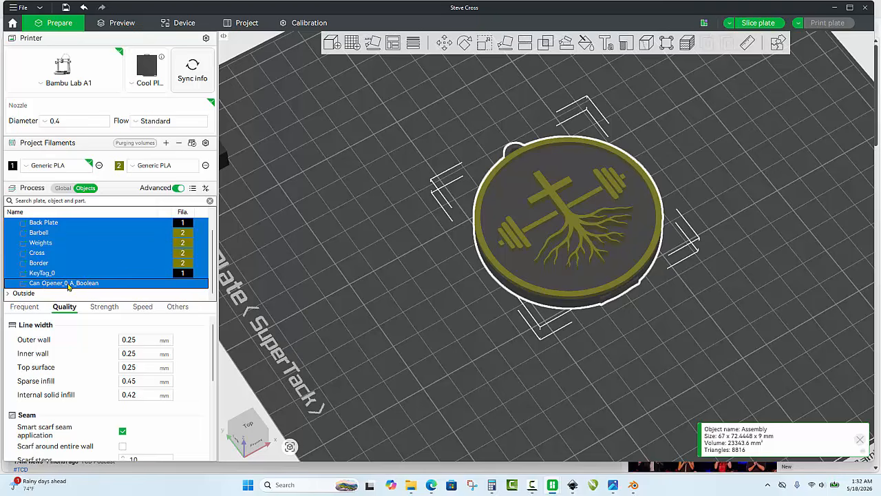
{"action": "left_click", "coordinate": [51, 282], "text": "ctrl"}
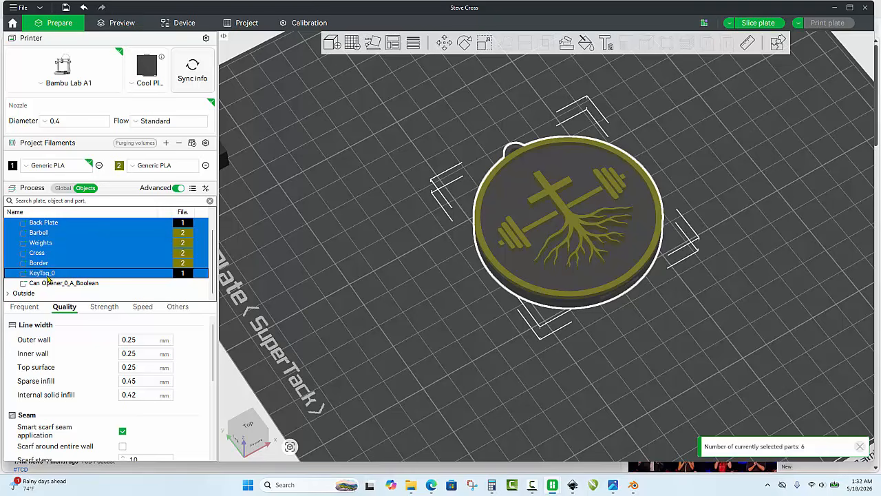
{"action": "left_click", "coordinate": [48, 274], "text": "ctrl"}
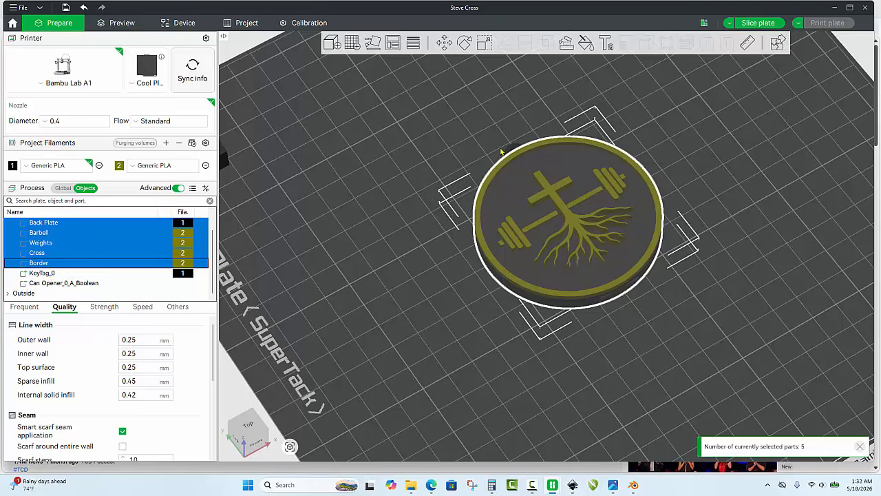
{"action": "left_click", "coordinate": [484, 42]}
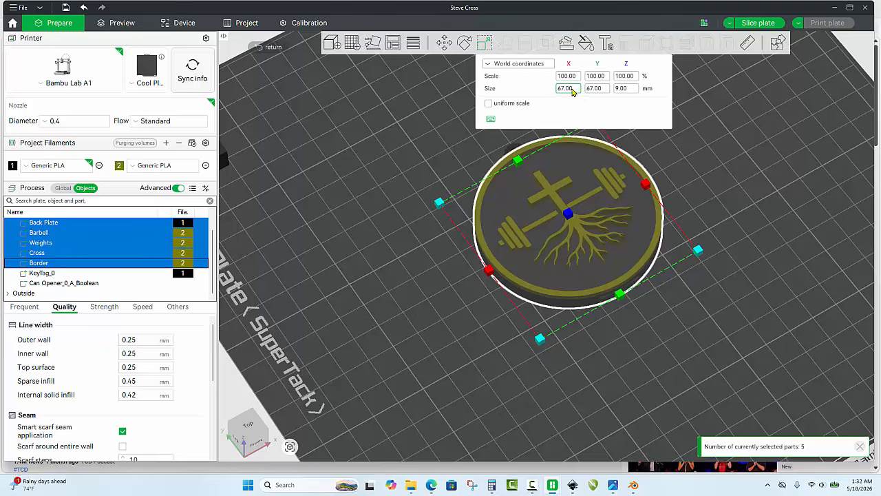
Step: Switch to Calculator and divide 25 by 4
{"action": "left_click", "coordinate": [492, 485]}
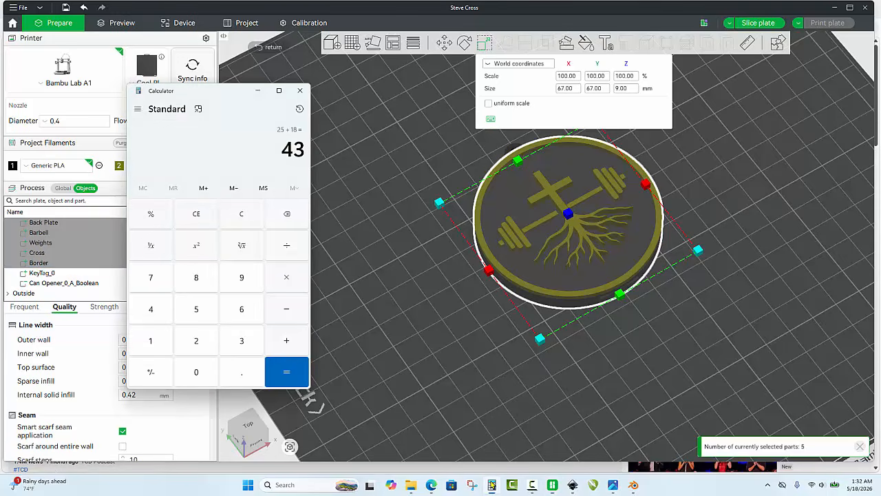
{"action": "left_click", "coordinate": [235, 215]}
{"action": "left_click", "coordinate": [200, 340]}
{"action": "left_click", "coordinate": [196, 309]}
{"action": "left_click", "coordinate": [282, 246]}
{"action": "left_click", "coordinate": [151, 309]}
{"action": "left_click", "coordinate": [287, 371]}
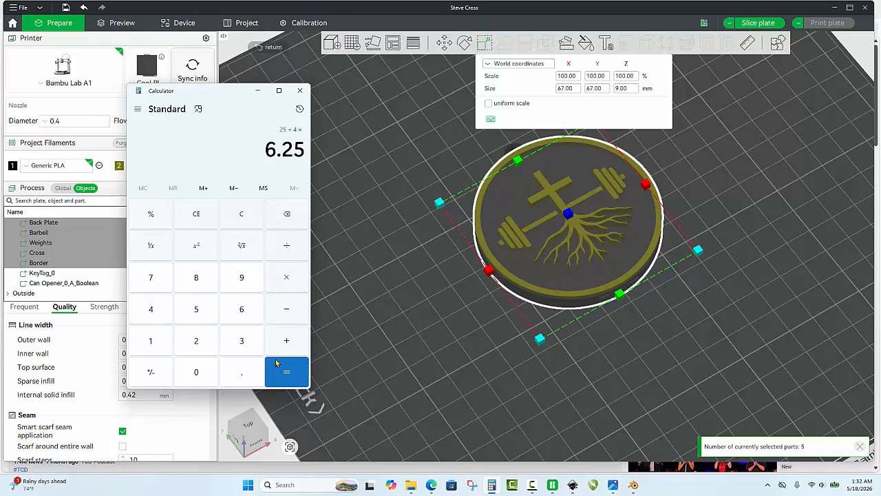
Step: Clear the calculation, add 25 and 18, and close Calculator
{"action": "left_click", "coordinate": [242, 216]}
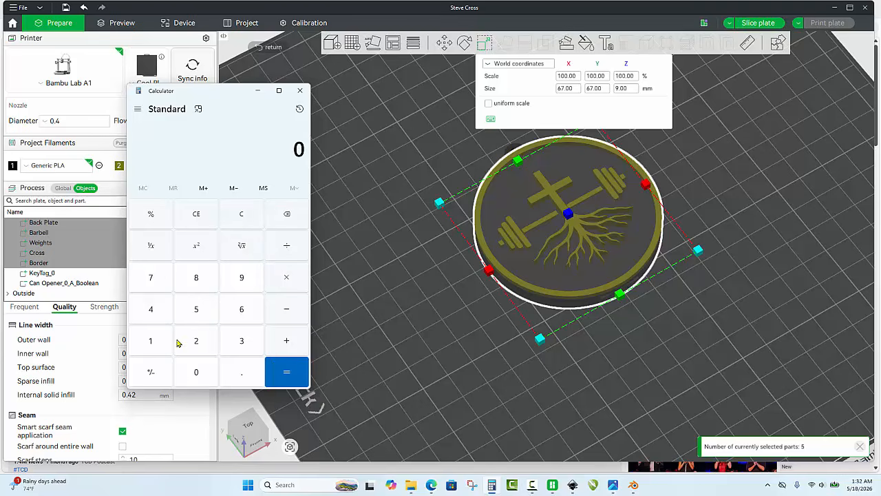
{"action": "left_click", "coordinate": [188, 334]}
{"action": "left_click", "coordinate": [201, 315]}
{"action": "left_click", "coordinate": [287, 344]}
{"action": "left_click", "coordinate": [153, 340]}
{"action": "left_click", "coordinate": [201, 280]}
{"action": "left_click", "coordinate": [287, 367]}
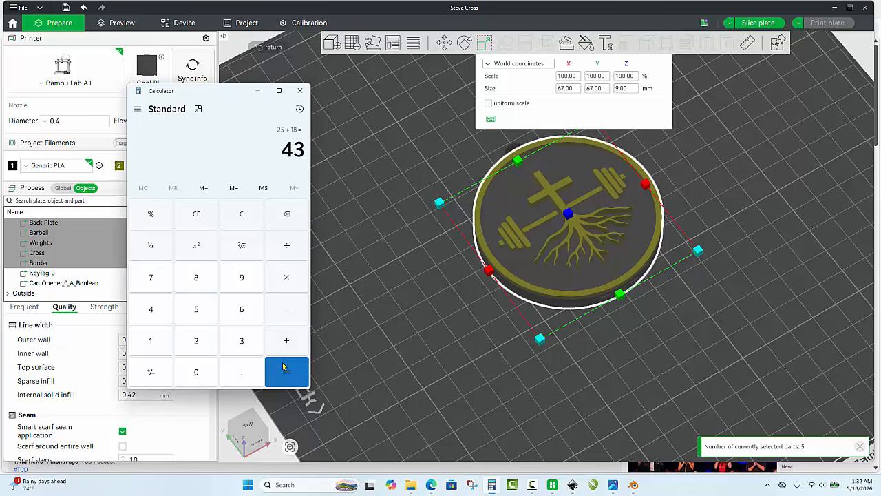
{"action": "left_click", "coordinate": [298, 91]}
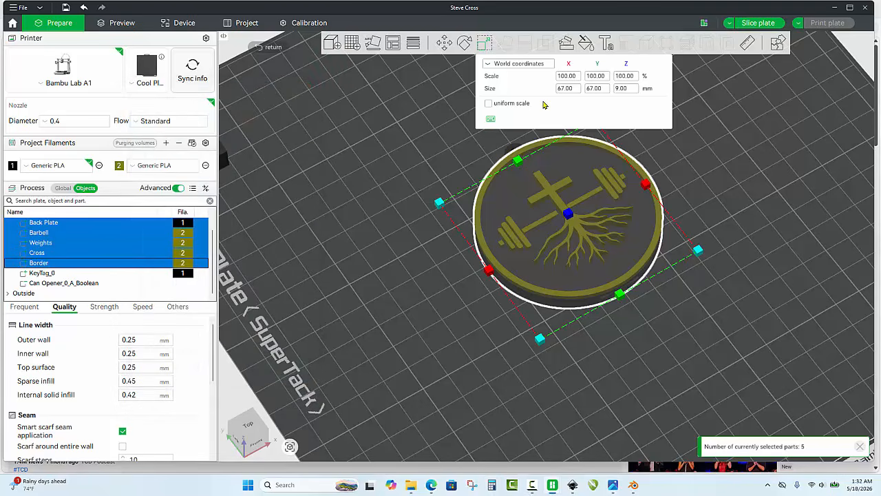
Step: Set the selected medallion parts' X and Y size to 43 mm each and deselect them
{"action": "left_click", "coordinate": [578, 90]}
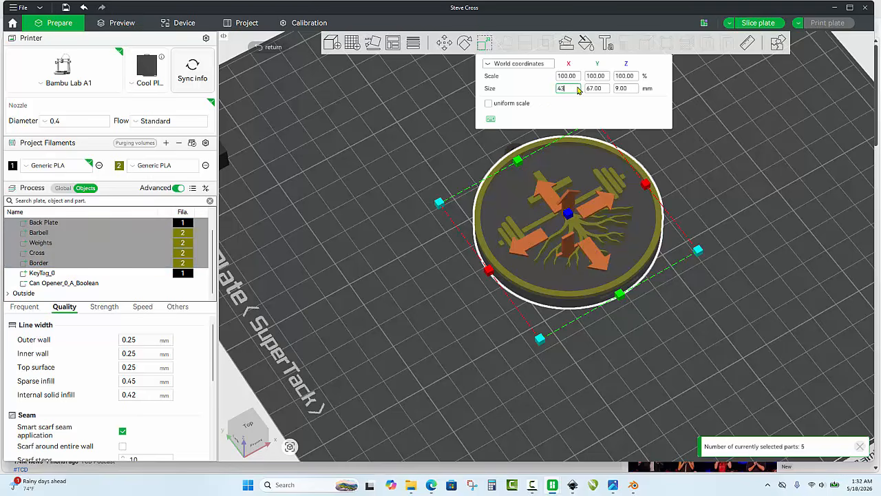
{"action": "key", "text": "Tab"}
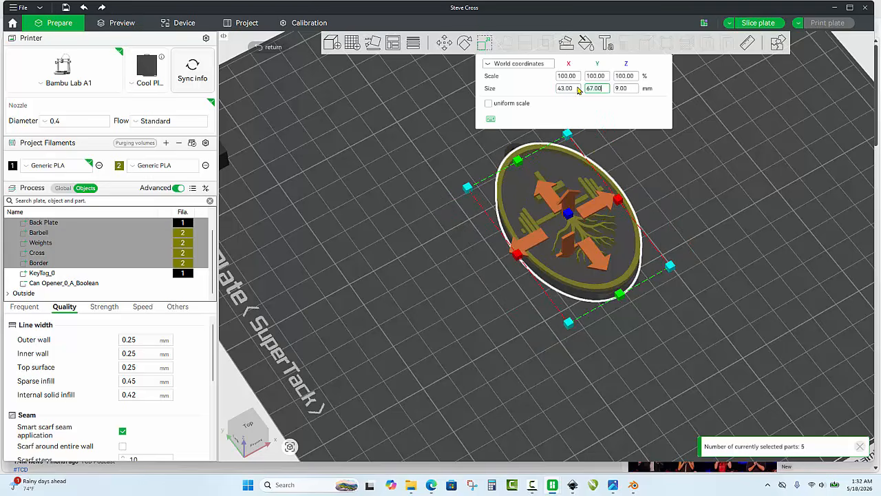
{"action": "type", "text": "43"}
{"action": "key", "text": "Return"}
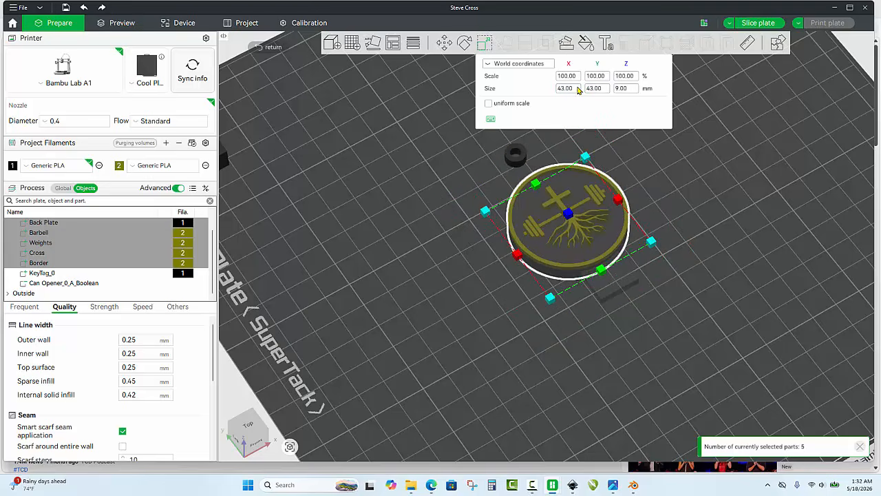
{"action": "left_click", "coordinate": [456, 207]}
Step: Check the scaled back plate's dimensions, including its thickness, with the Scale tool
{"action": "left_click_drag", "start_coordinate": [468, 295], "coordinate": [468, 272]}
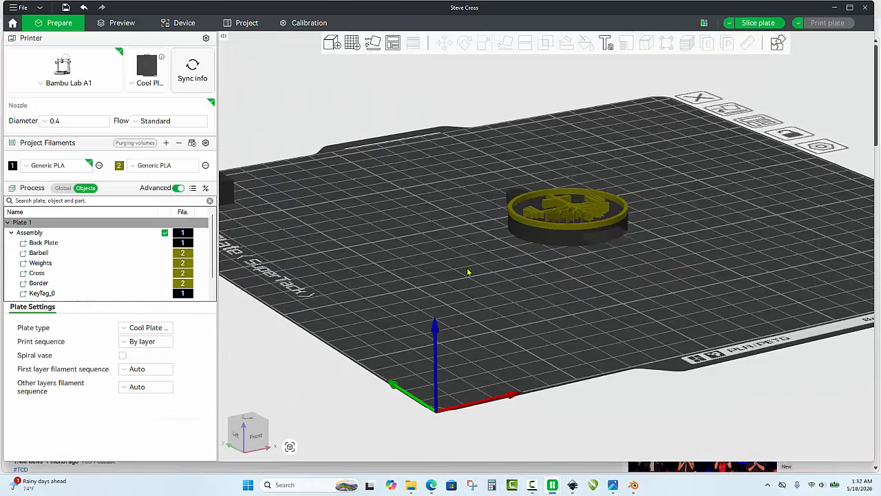
{"action": "scroll", "coordinate": [537, 231], "scroll_direction": "up", "scroll_amount": 2}
{"action": "left_click", "coordinate": [560, 241]}
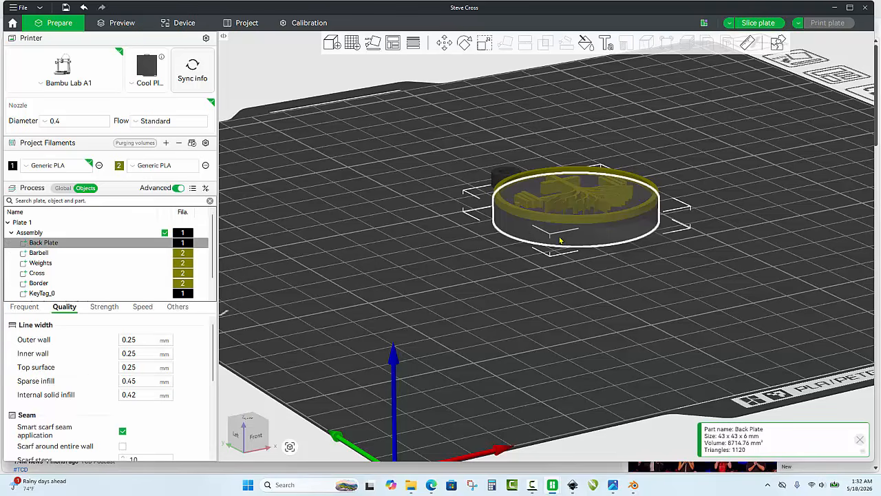
{"action": "left_click", "coordinate": [483, 43]}
{"action": "left_click", "coordinate": [413, 274]}
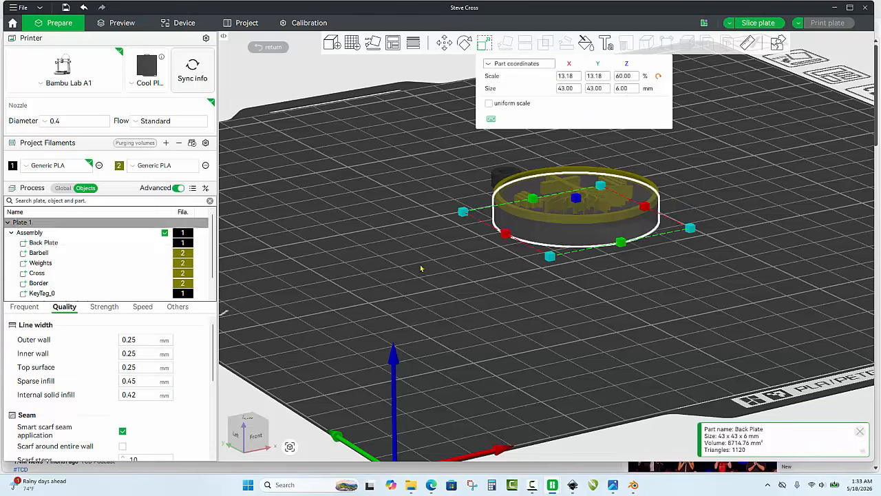
Step: Move the can opener part along Y into the rim of the reduced medallion, to a Y position of about 117.16 mm
{"action": "left_click_drag", "start_coordinate": [424, 268], "coordinate": [423, 285]}
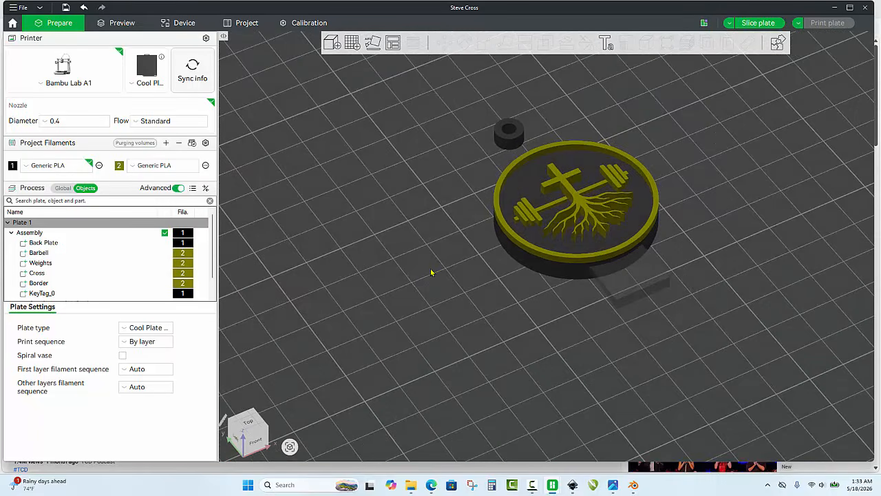
{"action": "right_click_drag", "start_coordinate": [462, 138], "coordinate": [462, 205]}
{"action": "scroll", "coordinate": [633, 318], "scroll_direction": "up", "scroll_amount": 3}
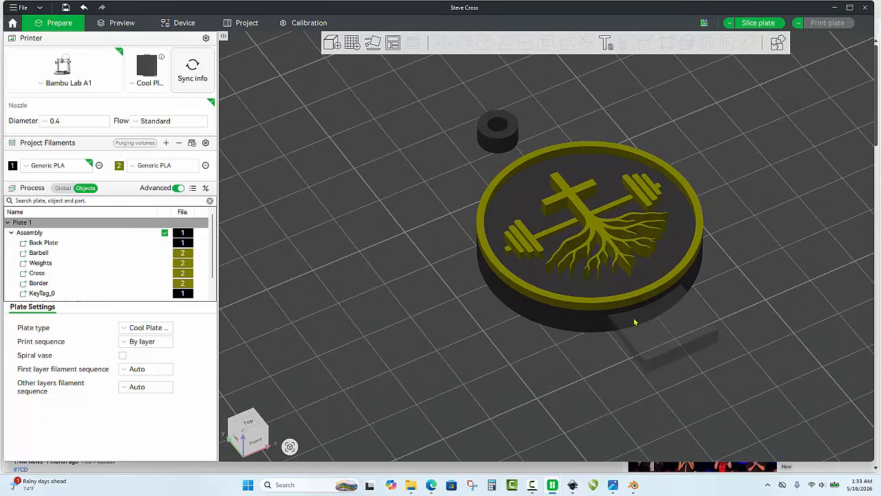
{"action": "left_click", "coordinate": [678, 344]}
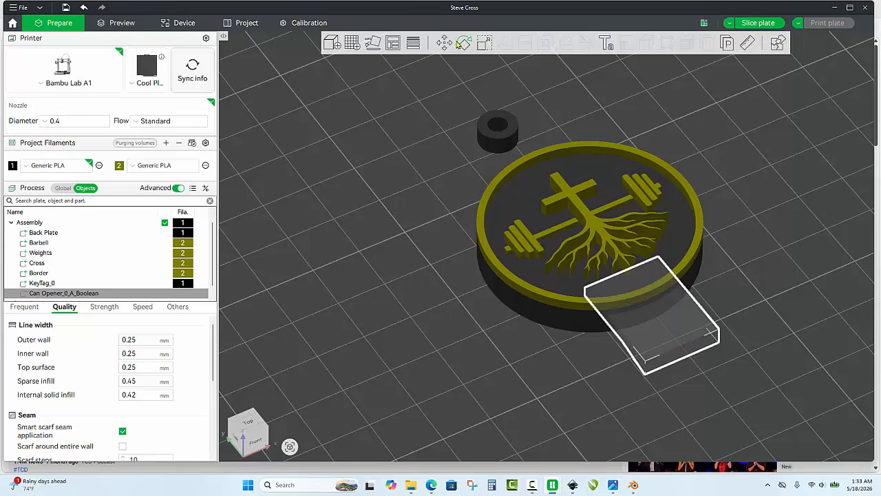
{"action": "left_click", "coordinate": [444, 42]}
{"action": "left_click_drag", "start_coordinate": [606, 261], "coordinate": [523, 196]}
{"action": "scroll", "coordinate": [523, 196], "scroll_direction": "up", "scroll_amount": 5}
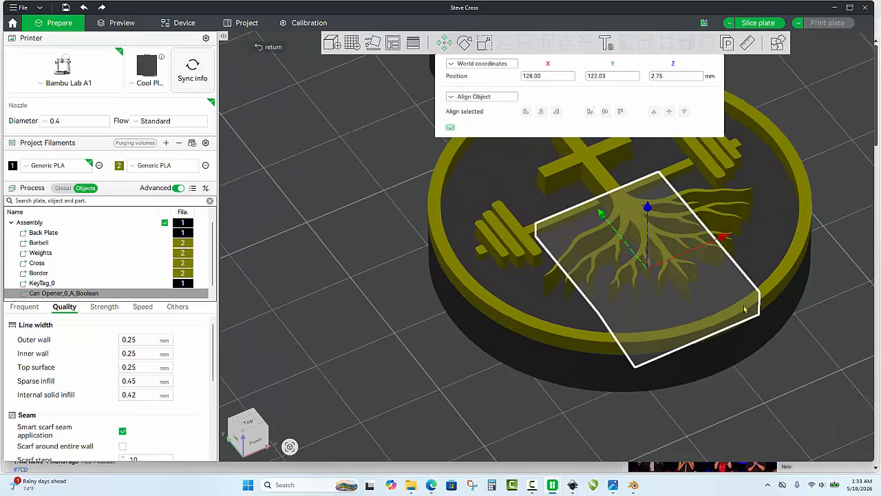
{"action": "middle_click_drag", "start_coordinate": [815, 331], "coordinate": [732, 324]}
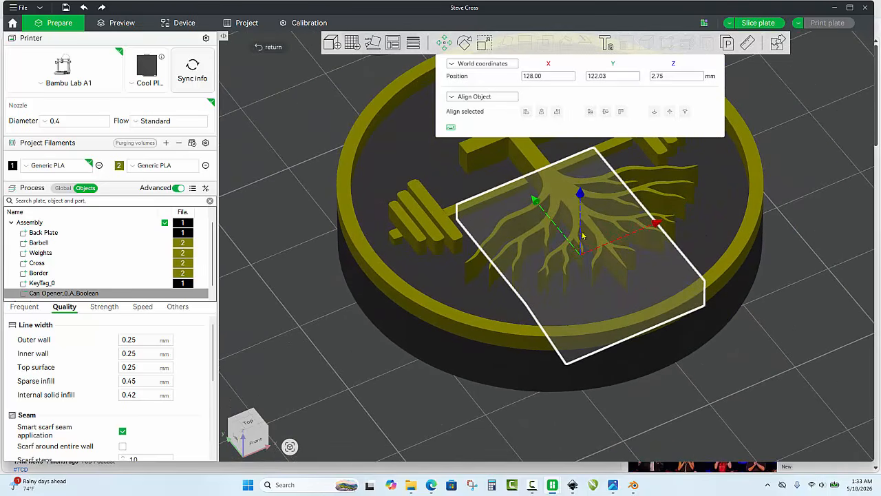
{"action": "left_click_drag", "start_coordinate": [534, 201], "coordinate": [580, 249]}
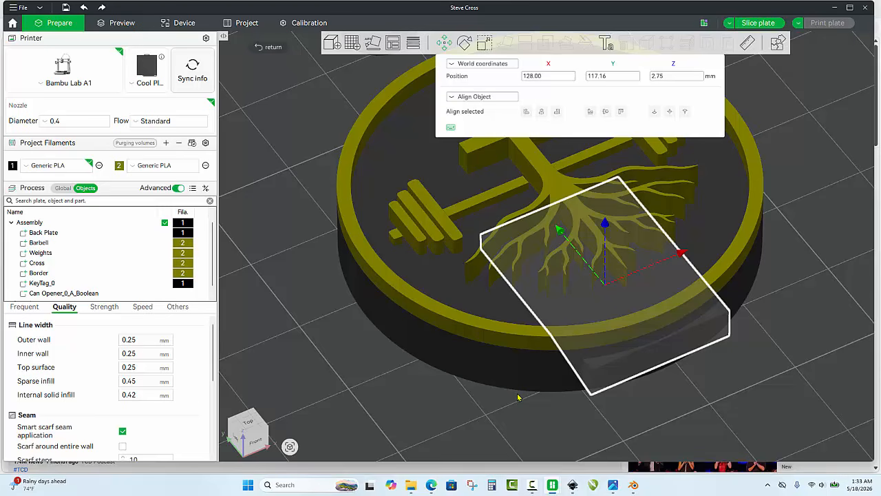
{"action": "scroll", "coordinate": [523, 402], "scroll_direction": "down", "scroll_amount": 3}
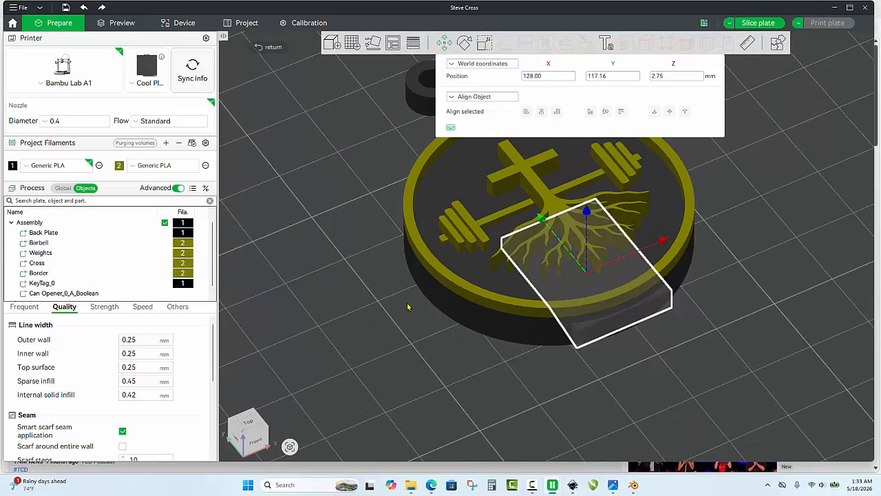
{"action": "scroll", "coordinate": [484, 166], "scroll_direction": "up", "scroll_amount": 2}
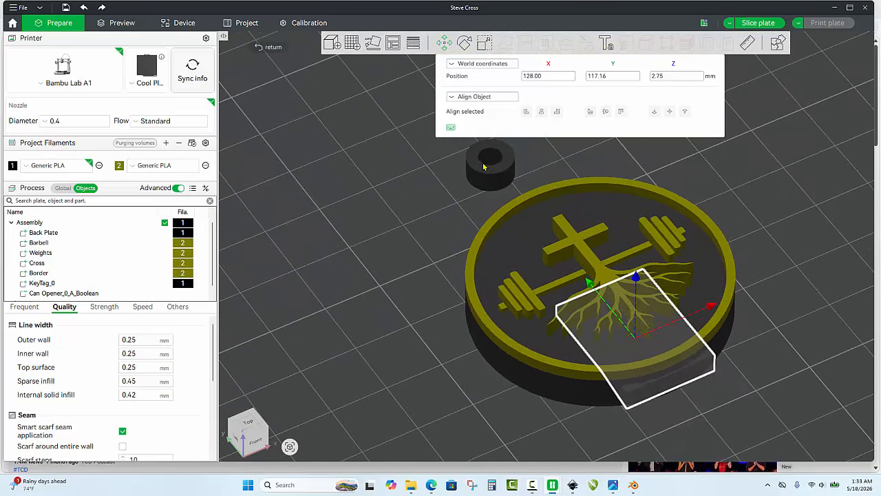
{"action": "left_click", "coordinate": [480, 169], "text": "shift"}
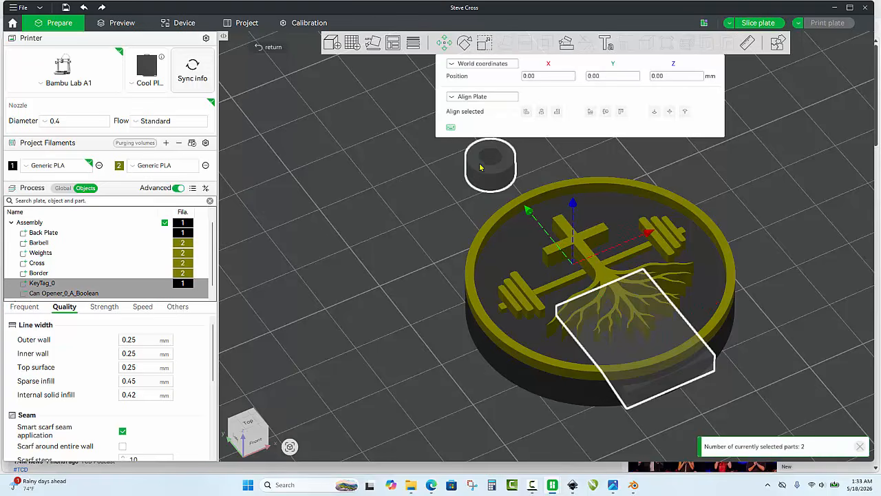
{"action": "left_click_drag", "start_coordinate": [529, 210], "coordinate": [567, 247]}
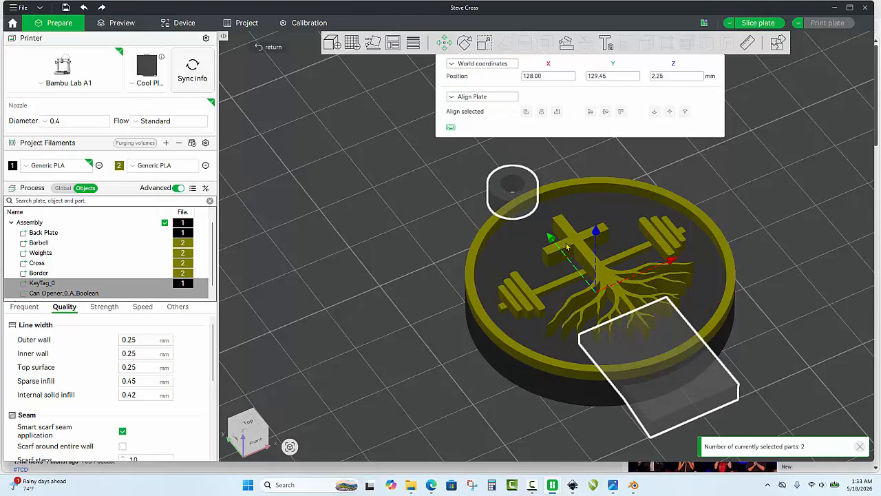
{"action": "key", "text": "ctrl+z"}
{"action": "left_click", "coordinate": [438, 181]}
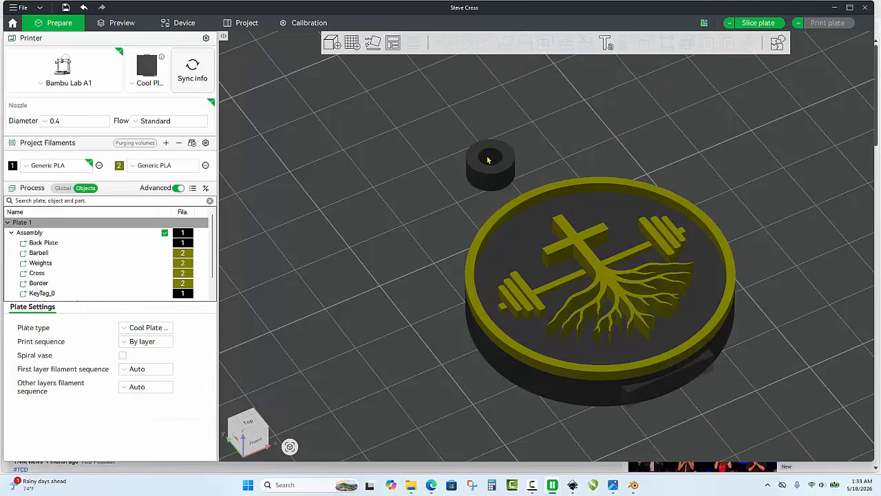
Step: Move the KeyTag_0 part alone along Y toward the medallion's rim, to a Y position of about 153.21 mm
{"action": "left_click", "coordinate": [490, 171]}
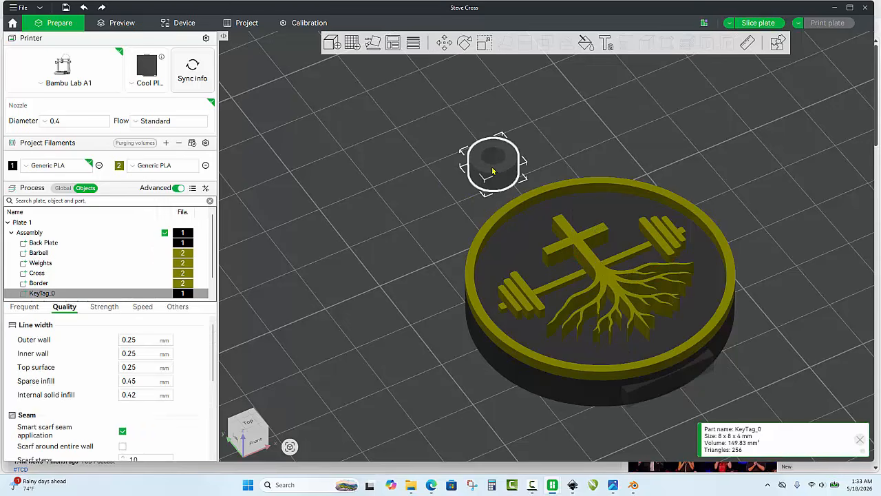
{"action": "left_click", "coordinate": [447, 46]}
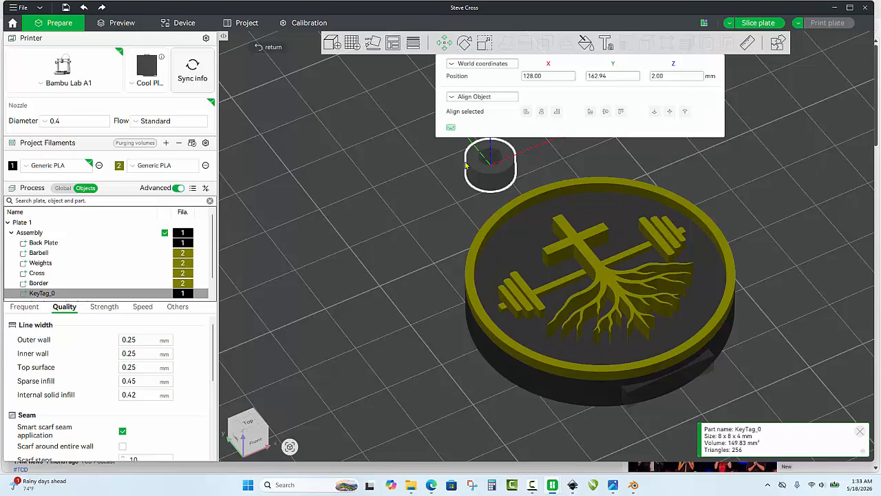
{"action": "right_click_drag", "start_coordinate": [436, 245], "coordinate": [421, 338]}
{"action": "left_click_drag", "start_coordinate": [433, 232], "coordinate": [487, 286]}
{"action": "left_click_drag", "start_coordinate": [439, 323], "coordinate": [463, 323]}
{"action": "scroll", "coordinate": [516, 218], "scroll_direction": "down", "scroll_amount": 3}
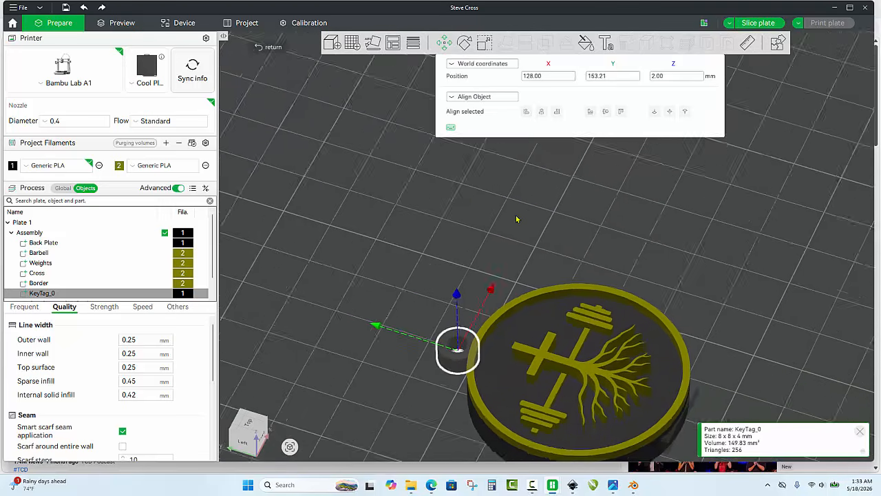
Step: Move the key tag farther along Y until its ring overlaps the medallion's rim, and deselect it
{"action": "right_click_drag", "start_coordinate": [394, 396], "coordinate": [471, 276]}
{"action": "scroll", "coordinate": [441, 215], "scroll_direction": "up", "scroll_amount": 3}
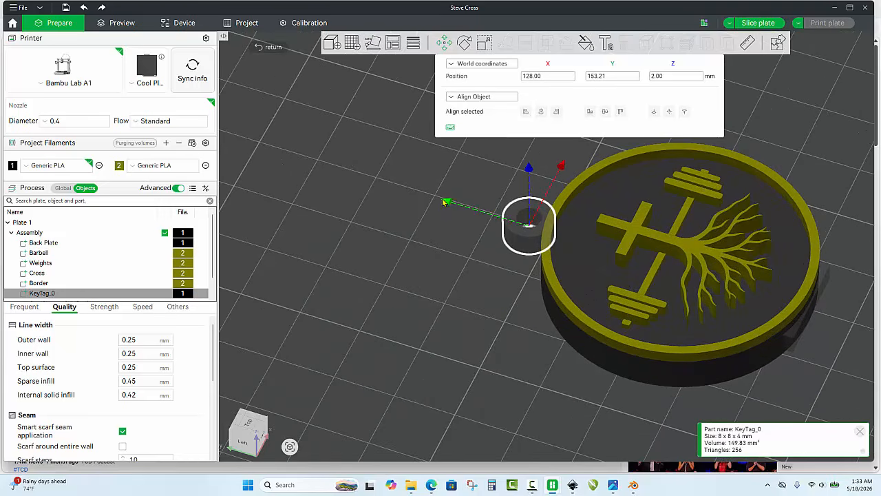
{"action": "left_click_drag", "start_coordinate": [447, 202], "coordinate": [459, 212]}
{"action": "left_click_drag", "start_coordinate": [460, 279], "coordinate": [462, 295]}
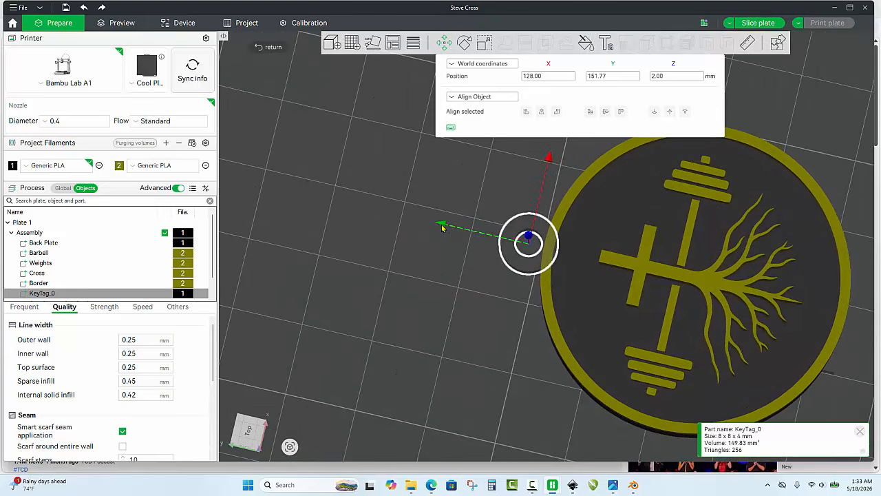
{"action": "left_click_drag", "start_coordinate": [444, 229], "coordinate": [449, 235]}
{"action": "left_click", "coordinate": [475, 281]}
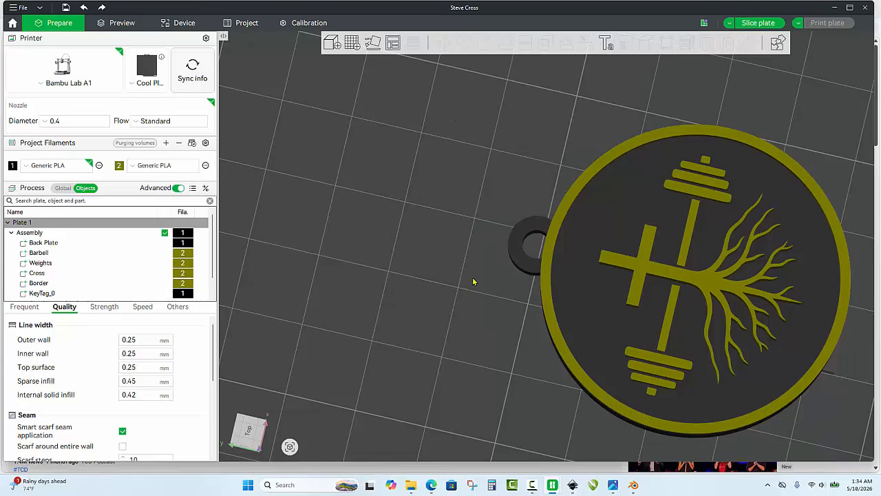
Step: Reselect the key tag and nudge it slightly deeper into the medallion's rim along Y
{"action": "scroll", "coordinate": [485, 251], "scroll_direction": "down", "scroll_amount": 1}
{"action": "scroll", "coordinate": [520, 250], "scroll_direction": "up", "scroll_amount": 2}
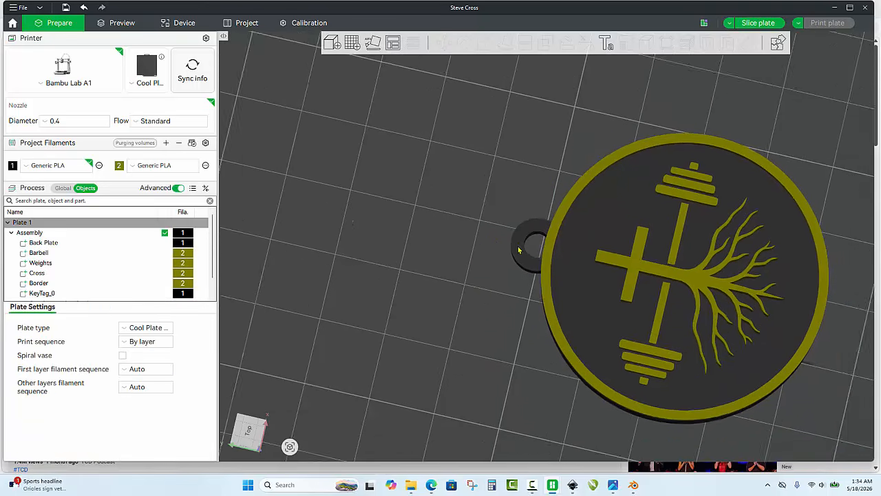
{"action": "left_click", "coordinate": [520, 250]}
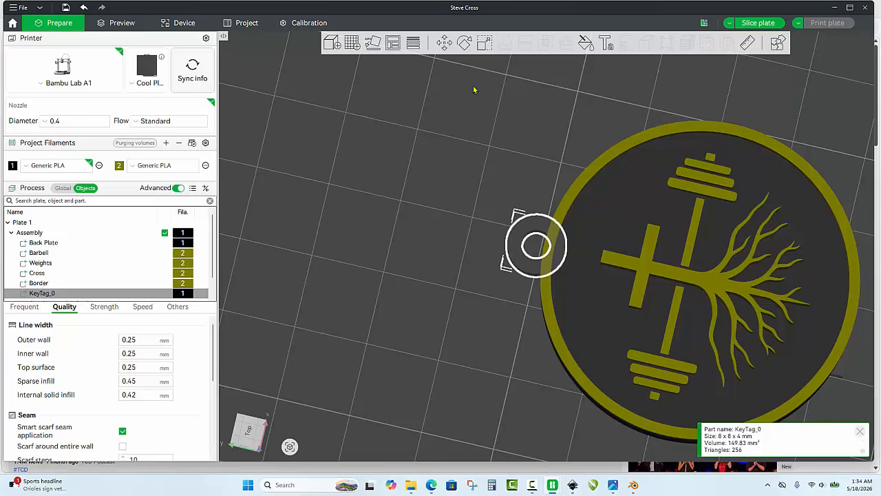
{"action": "left_click", "coordinate": [444, 44]}
{"action": "left_click_drag", "start_coordinate": [449, 226], "coordinate": [458, 230]}
{"action": "left_click", "coordinate": [455, 274]}
Step: Duplicate the whole medallion assembly and place the copy on the plate beside the original, on its +X side
{"action": "scroll", "coordinate": [453, 301], "scroll_direction": "down", "scroll_amount": 5}
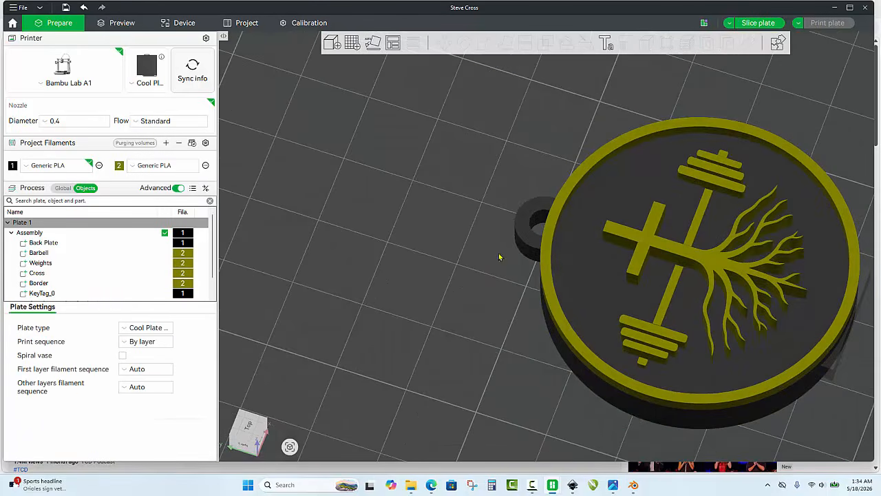
{"action": "left_click_drag", "start_coordinate": [573, 325], "coordinate": [565, 326]}
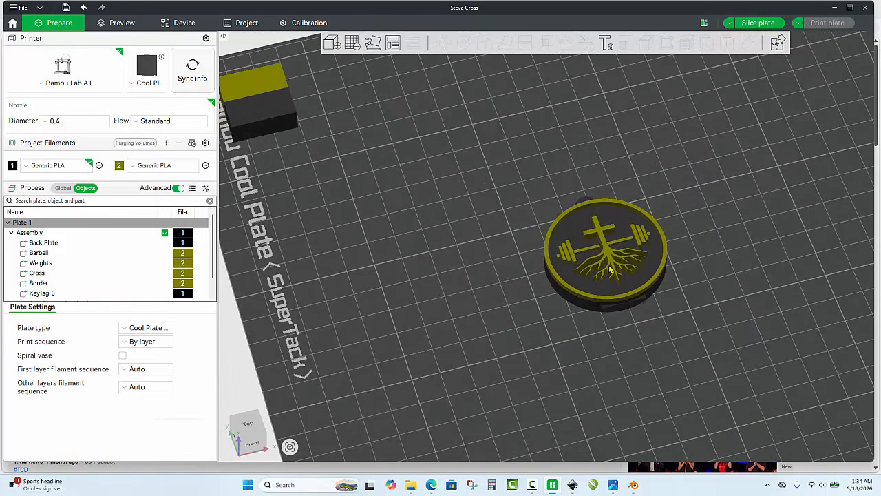
{"action": "left_click", "coordinate": [610, 269]}
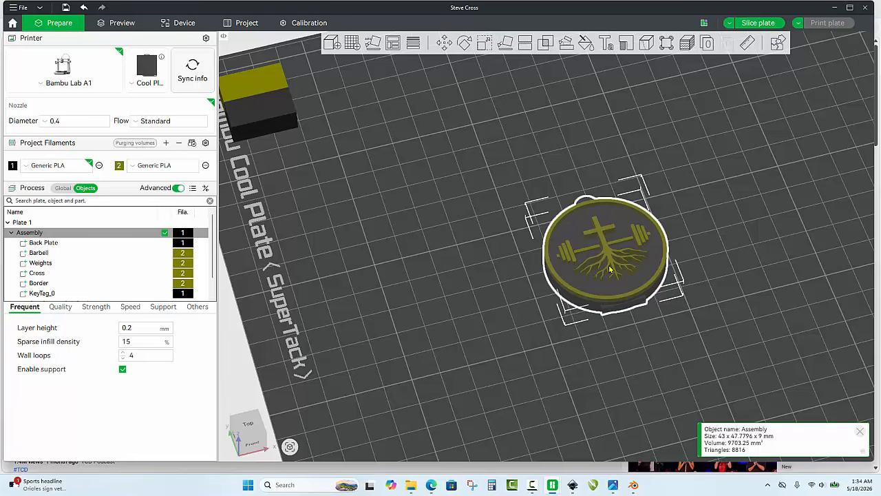
{"action": "key", "text": "ctrl+c"}
{"action": "key", "text": "ctrl+v"}
{"action": "left_click_drag", "start_coordinate": [563, 262], "coordinate": [791, 229]}
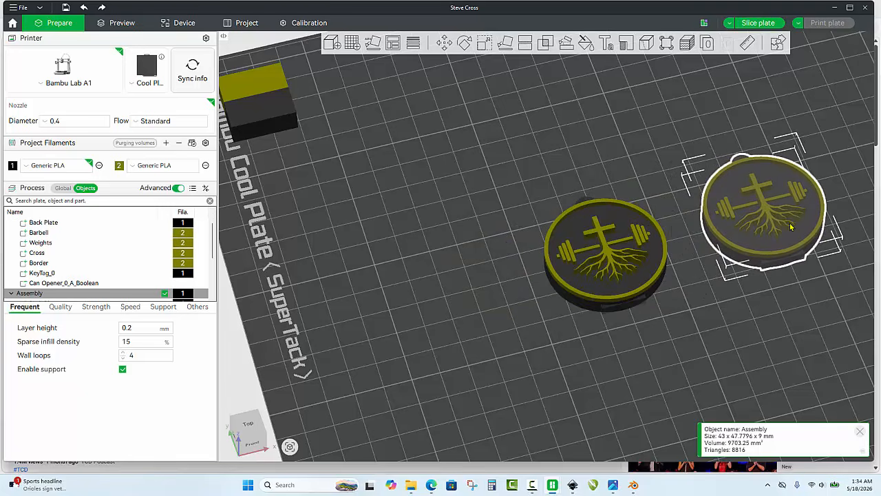
Step: Set the X and Y size of the copy's Back Plate, Barbell, Weights, Cross and Border parts together to 50 mm each
{"action": "scroll", "coordinate": [103, 287], "scroll_direction": "down", "scroll_amount": 1}
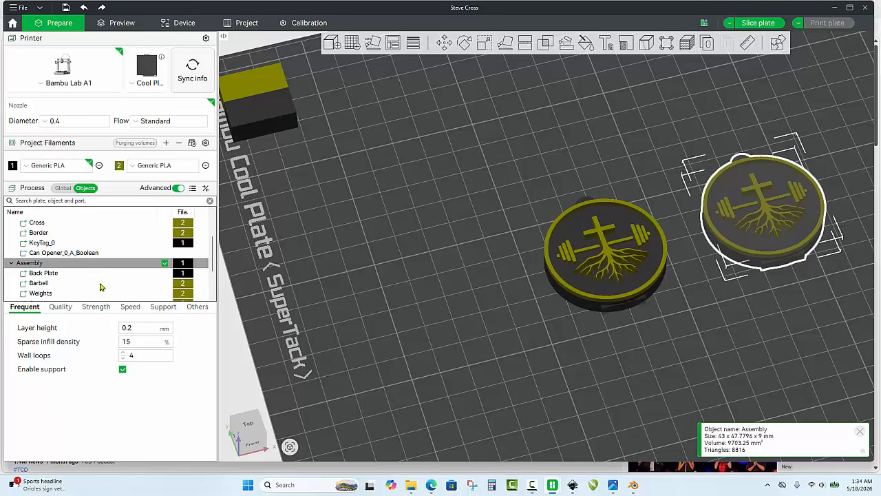
{"action": "left_click", "coordinate": [42, 273]}
{"action": "scroll", "coordinate": [54, 274], "scroll_direction": "down", "scroll_amount": 2}
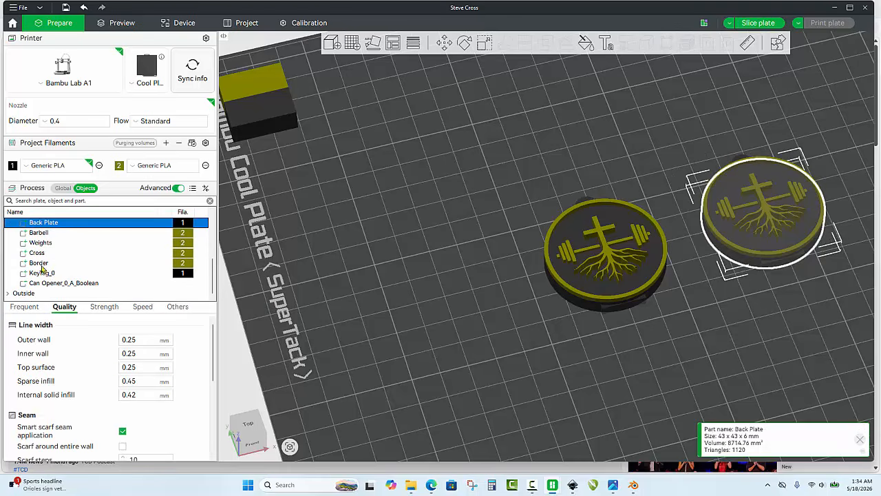
{"action": "left_click", "coordinate": [39, 264], "text": "shift"}
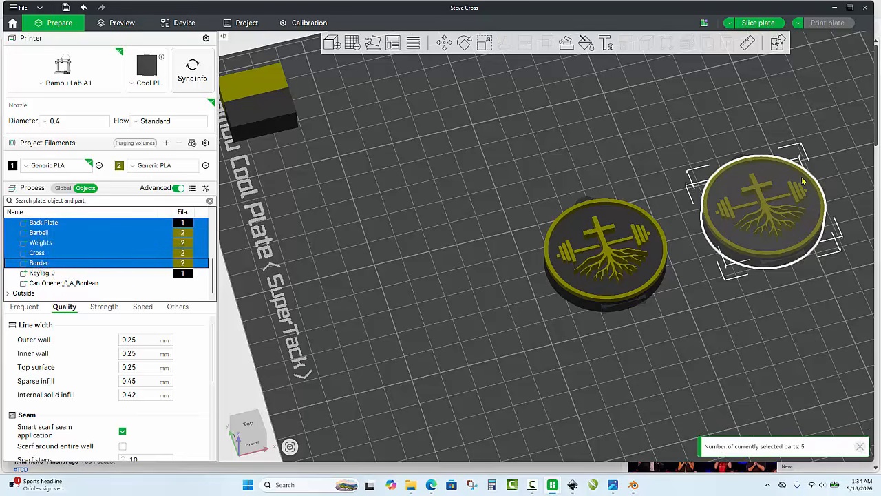
{"action": "left_click", "coordinate": [465, 44]}
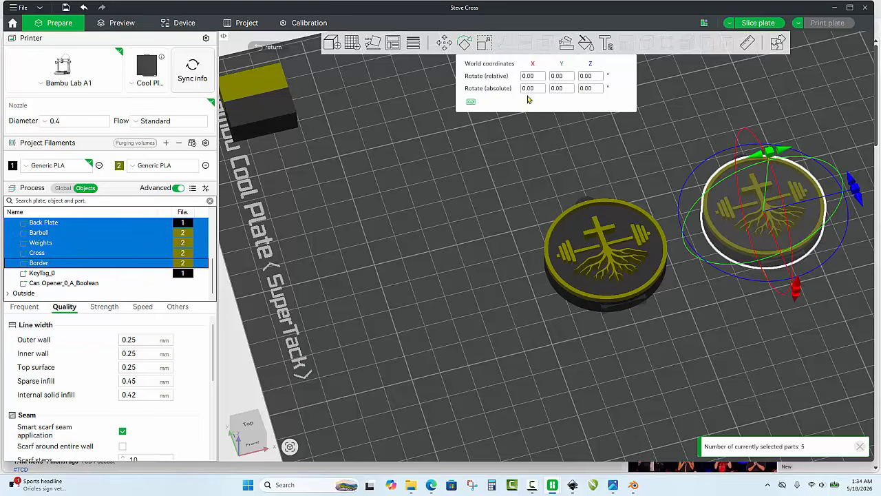
{"action": "left_click", "coordinate": [484, 42]}
{"action": "left_click", "coordinate": [574, 89]}
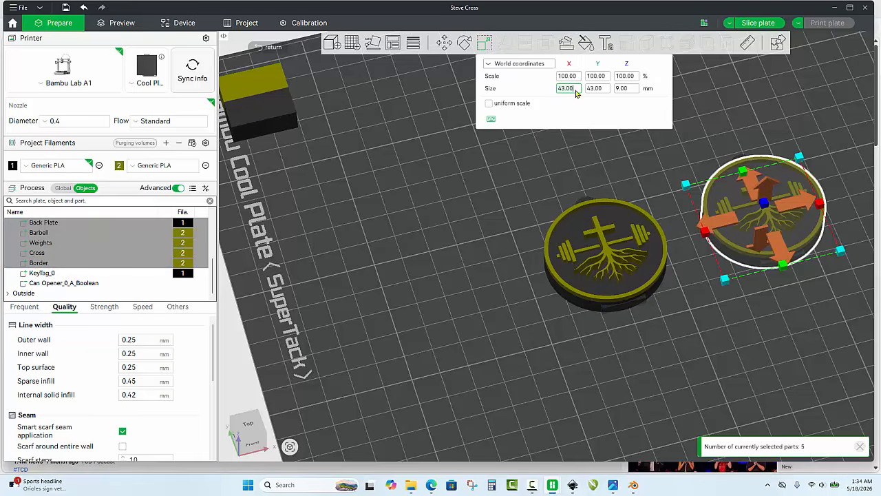
{"action": "type", "text": "505"}
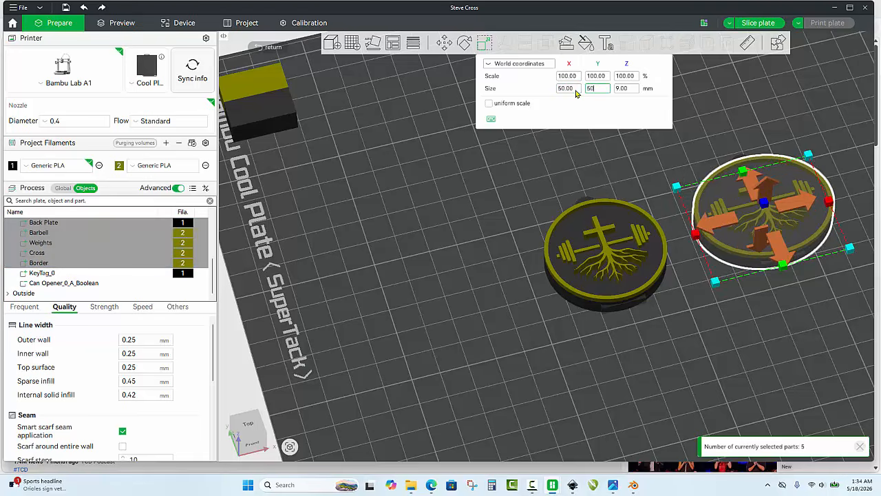
{"action": "type", "text": "0"}
{"action": "key", "text": "Return"}
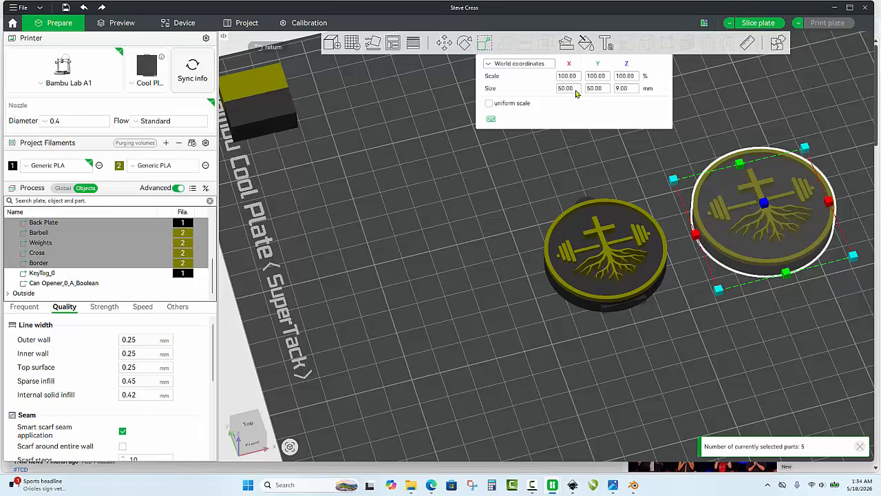
{"action": "left_click", "coordinate": [613, 155]}
Step: Check the back plate dimensions of both the original and the enlarged medallion with the Scale tool
{"action": "left_click_drag", "start_coordinate": [626, 159], "coordinate": [648, 244]}
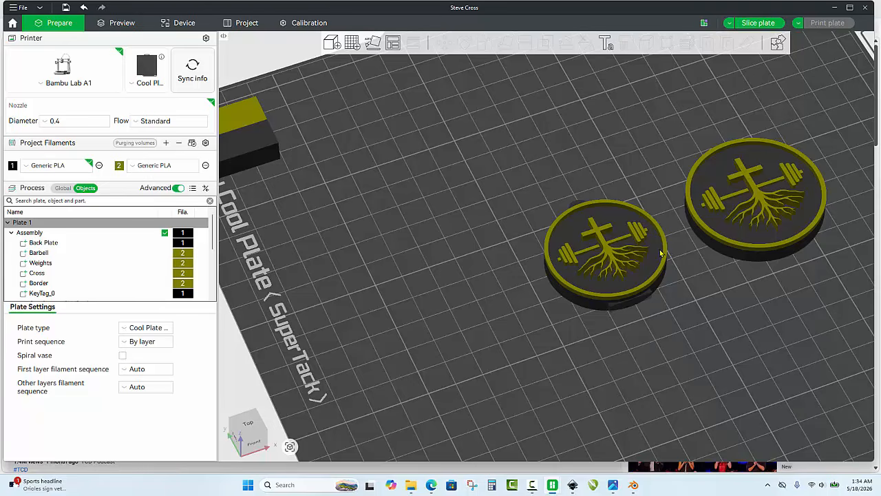
{"action": "left_click", "coordinate": [659, 254]}
{"action": "left_click", "coordinate": [485, 45]}
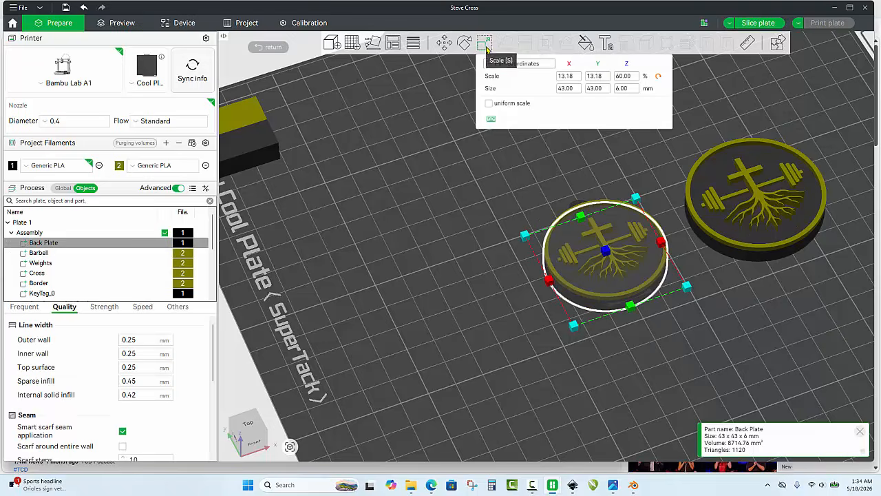
{"action": "left_click", "coordinate": [528, 168]}
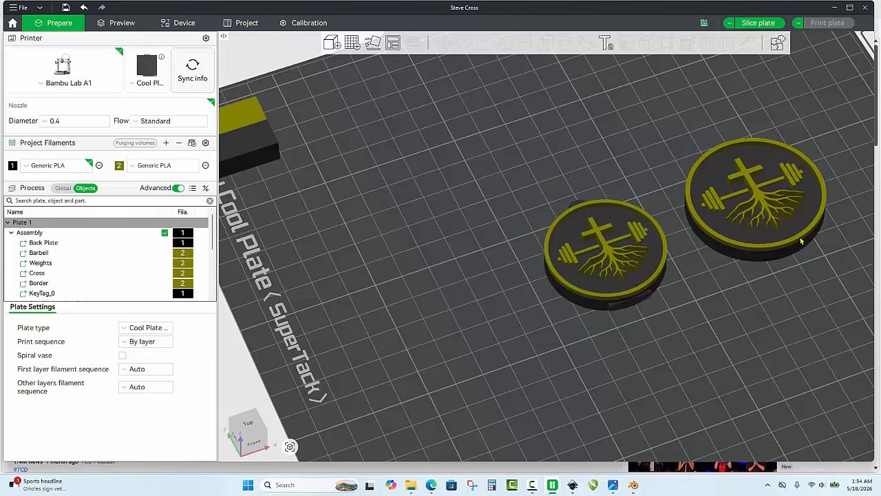
{"action": "left_click", "coordinate": [743, 227]}
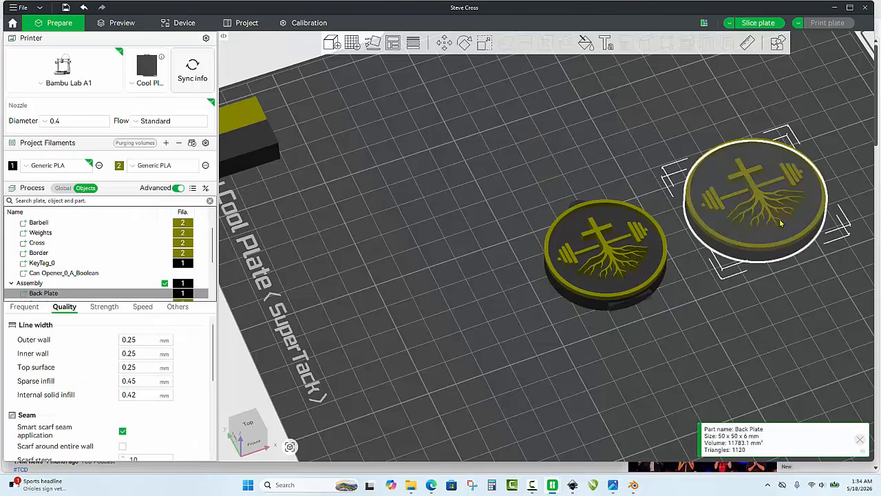
{"action": "left_click", "coordinate": [484, 44]}
{"action": "left_click", "coordinate": [584, 168]}
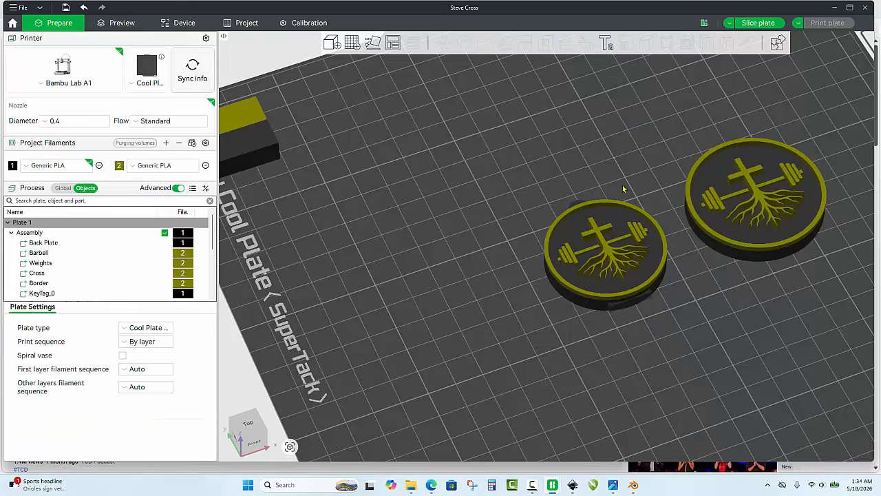
Step: Move the enlarged medallion's KeyTag_0 part along Y out beyond its rim, to a Y position of about 161.06 mm
{"action": "left_click", "coordinate": [717, 182]}
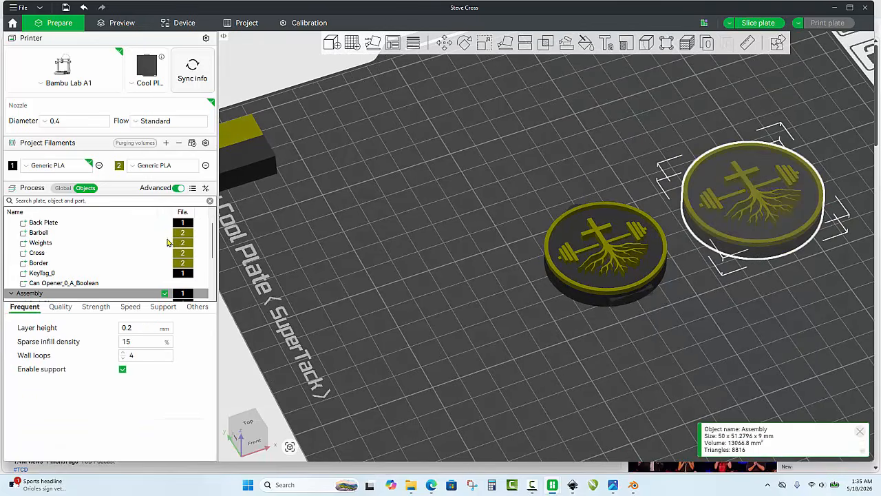
{"action": "scroll", "coordinate": [83, 269], "scroll_direction": "down", "scroll_amount": 4}
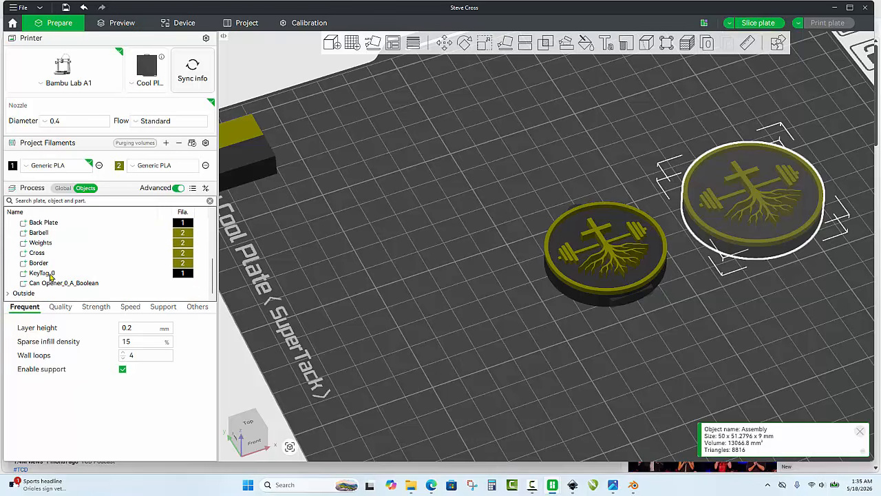
{"action": "left_click", "coordinate": [50, 275]}
{"action": "right_click_drag", "start_coordinate": [433, 167], "coordinate": [449, 239]}
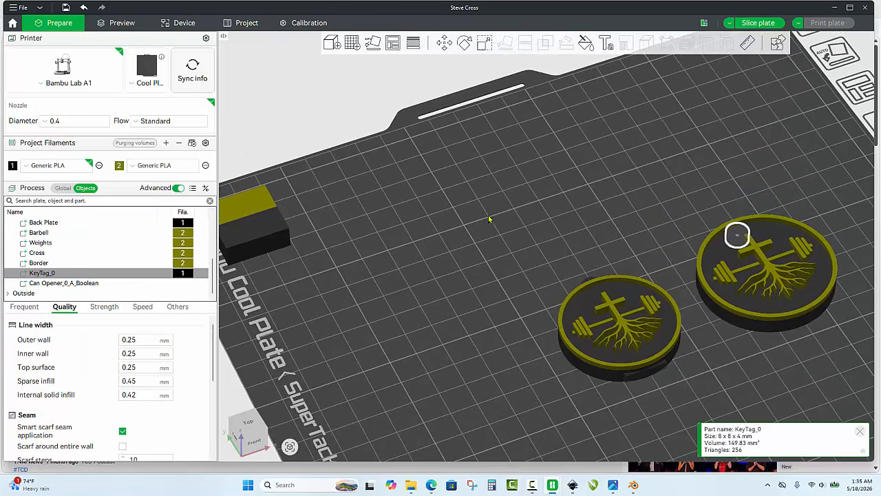
{"action": "left_click", "coordinate": [446, 44]}
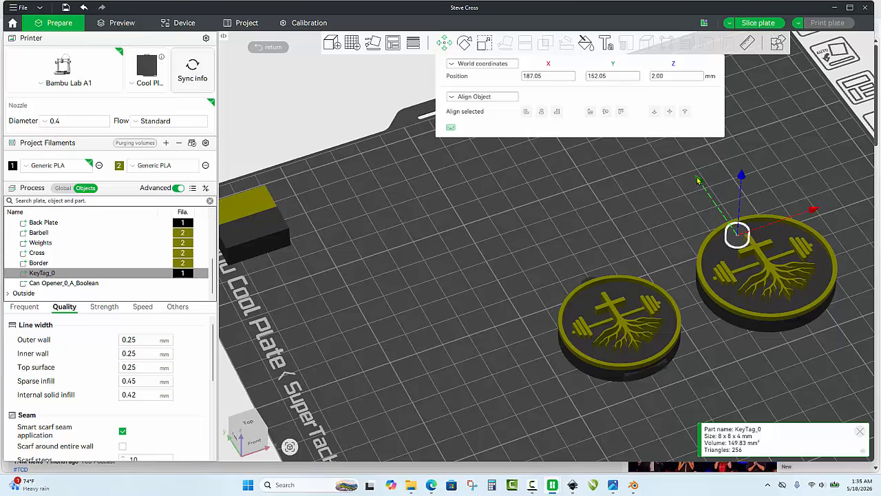
{"action": "left_click_drag", "start_coordinate": [698, 180], "coordinate": [678, 164]}
Step: From a top view, move the enlarged medallion's key tag about 4.94 mm back along Y onto the rim and deselect it
{"action": "key", "text": "1"}
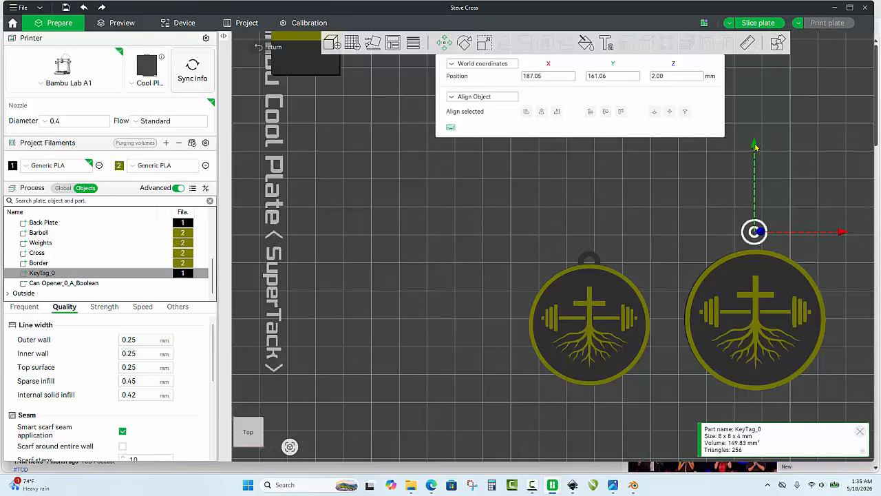
{"action": "left_click_drag", "start_coordinate": [755, 146], "coordinate": [761, 165]}
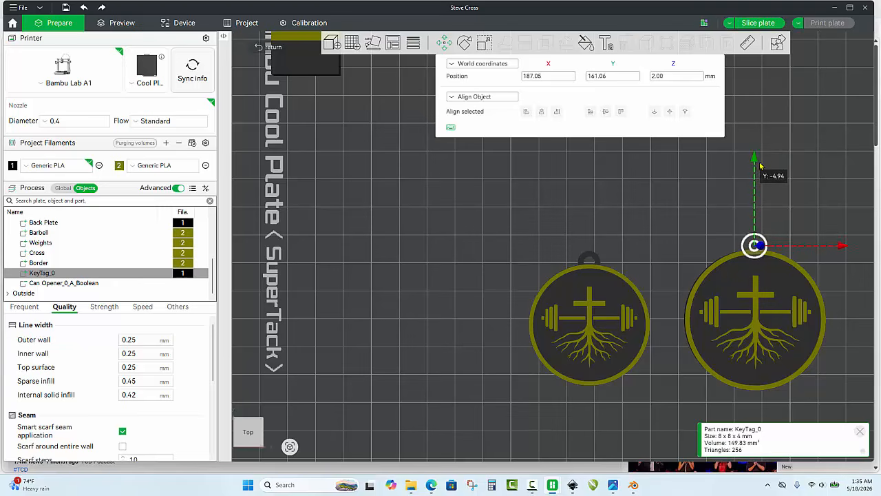
{"action": "left_click", "coordinate": [735, 179]}
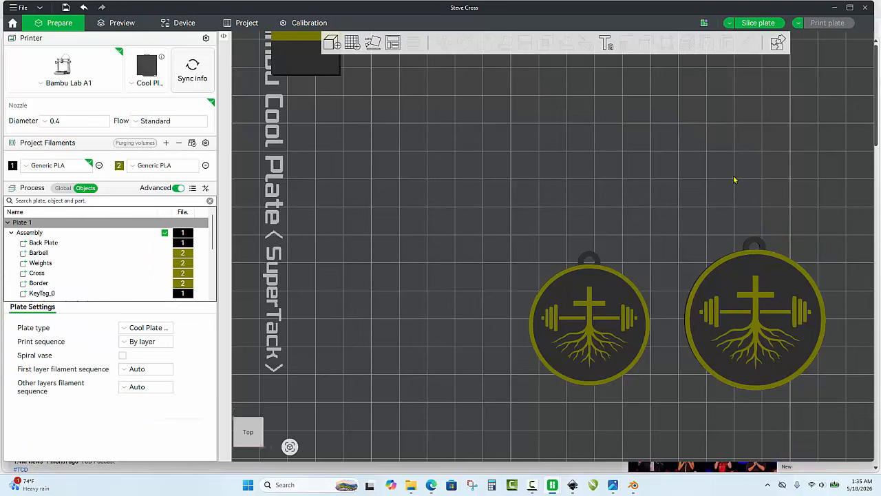
{"action": "scroll", "coordinate": [761, 210], "scroll_direction": "up", "scroll_amount": 5}
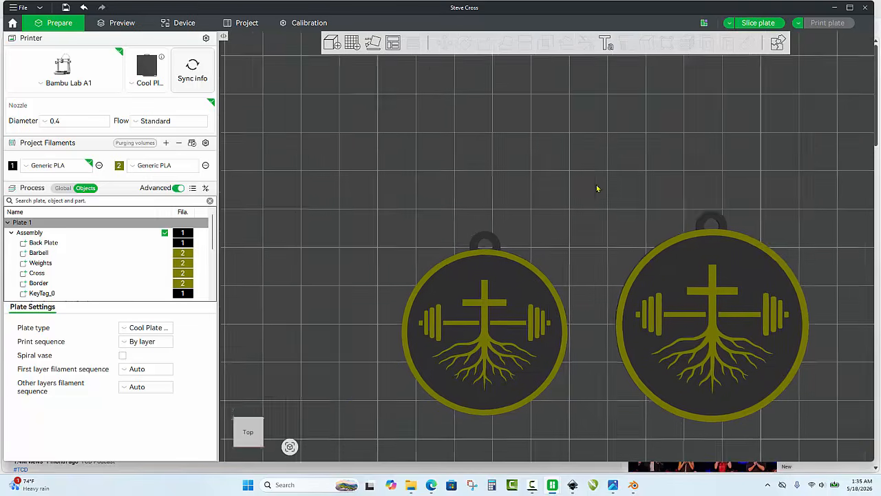
Step: Compare how the key tags sit on the rims of the original and enlarged medallions from a top view
{"action": "scroll", "coordinate": [561, 225], "scroll_direction": "up", "scroll_amount": 3}
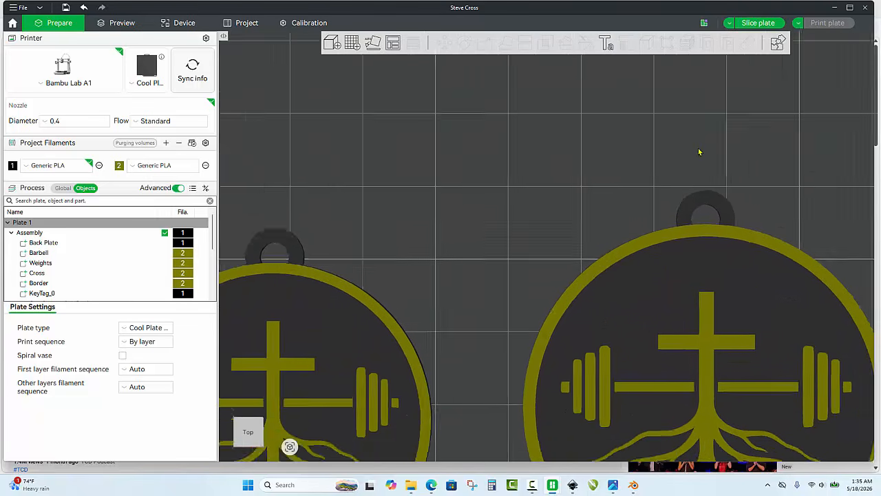
{"action": "scroll", "coordinate": [695, 165], "scroll_direction": "down", "scroll_amount": 2}
{"action": "scroll", "coordinate": [694, 177], "scroll_direction": "down", "scroll_amount": 3}
{"action": "scroll", "coordinate": [640, 225], "scroll_direction": "up", "scroll_amount": 3}
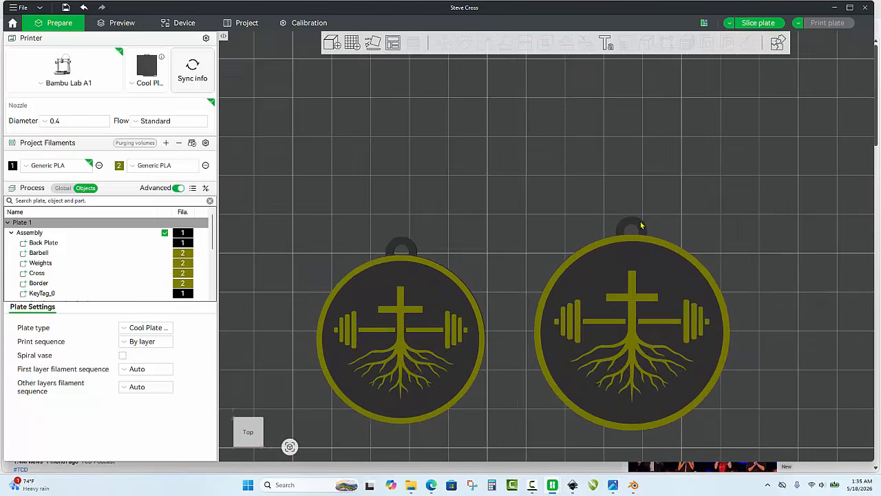
{"action": "scroll", "coordinate": [634, 232], "scroll_direction": "up", "scroll_amount": 1}
{"action": "left_click", "coordinate": [650, 222]}
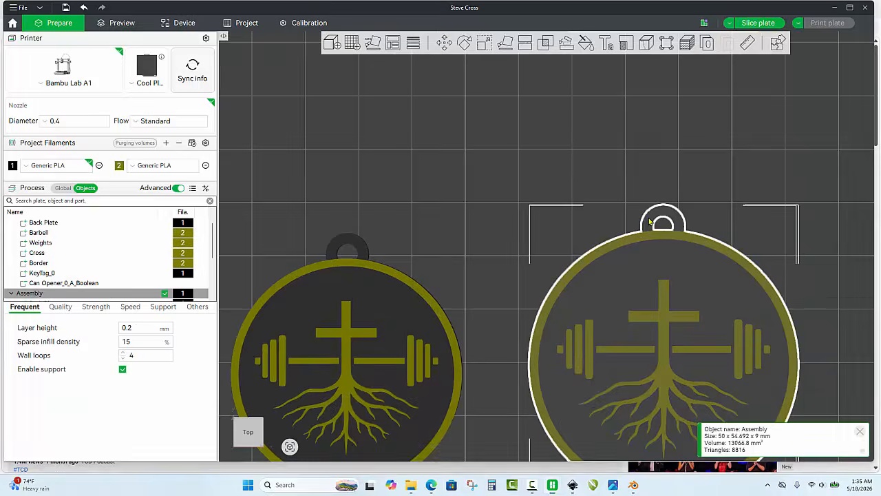
{"action": "key", "text": "super"}
{"action": "key", "text": "super"}
{"action": "left_click", "coordinate": [685, 167]}
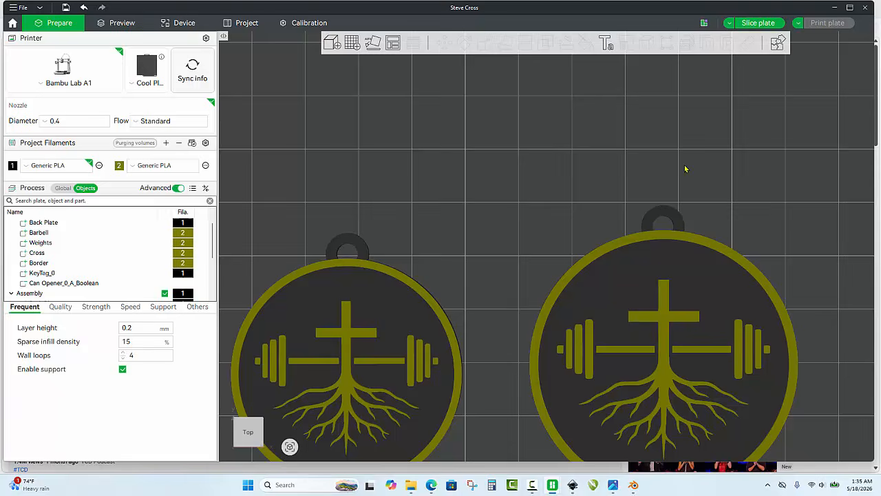
{"action": "left_click", "coordinate": [677, 223]}
{"action": "mouse_move", "coordinate": [678, 222]}
{"action": "left_mouse_down"}
{"action": "mouse_move", "coordinate": [357, 252]}
{"action": "mouse_move", "coordinate": [624, 177]}
{"action": "mouse_move", "coordinate": [679, 219]}
{"action": "left_mouse_up"}
{"action": "left_click", "coordinate": [580, 190]}
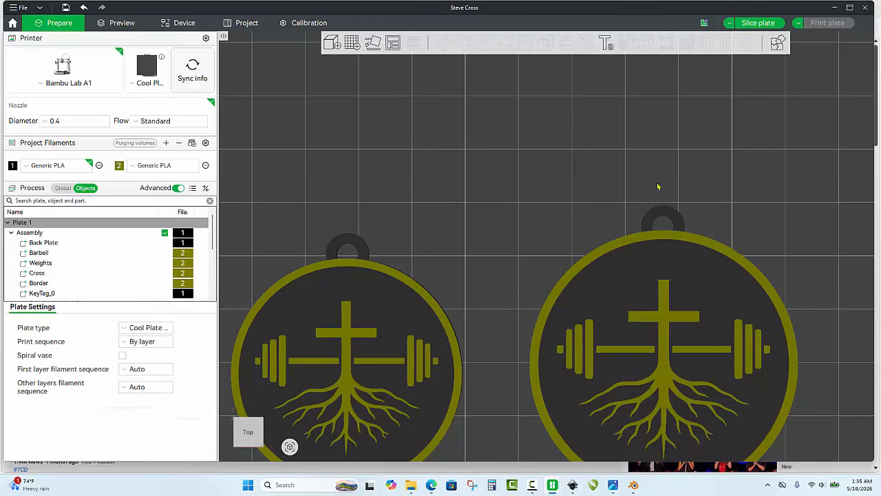
Step: Check the dimensions of the enlarged medallion's KeyTag_0 part with the Scale tool, then deselect it
{"action": "scroll", "coordinate": [658, 186], "scroll_direction": "down", "scroll_amount": 3}
{"action": "left_click_drag", "start_coordinate": [577, 205], "coordinate": [595, 202]}
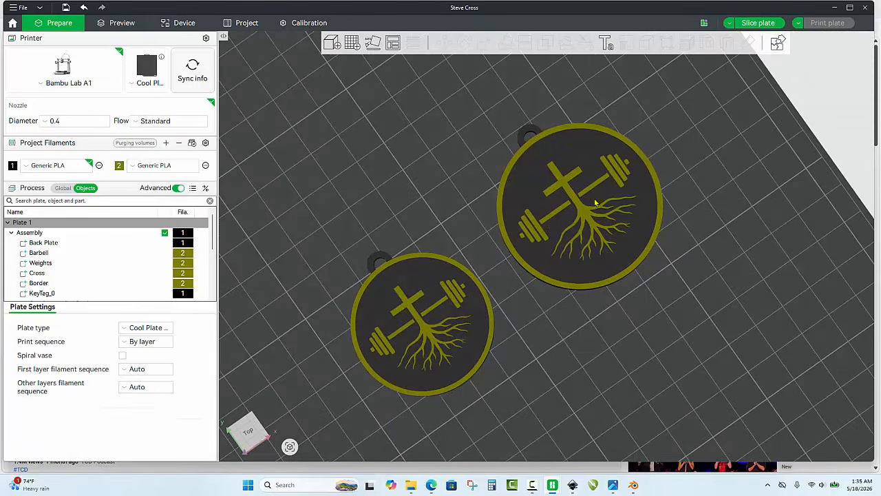
{"action": "left_click", "coordinate": [529, 133]}
{"action": "key", "text": "super"}
{"action": "key", "text": "Escape"}
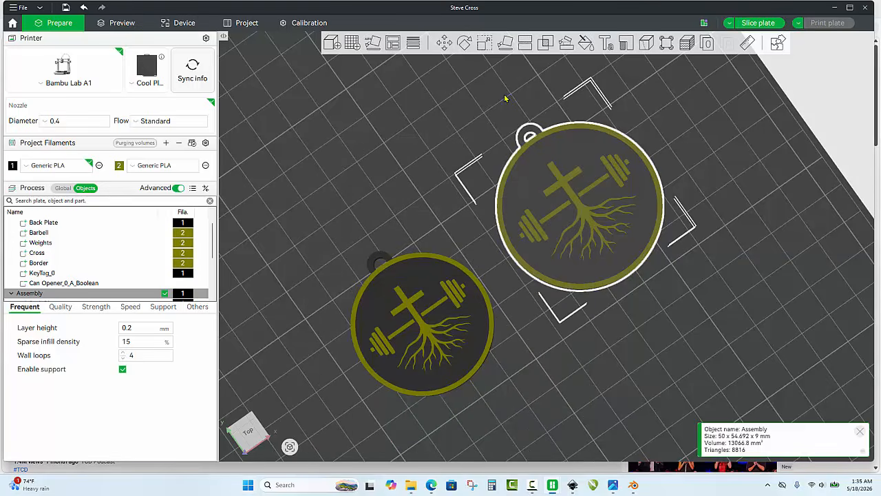
{"action": "left_click", "coordinate": [512, 112]}
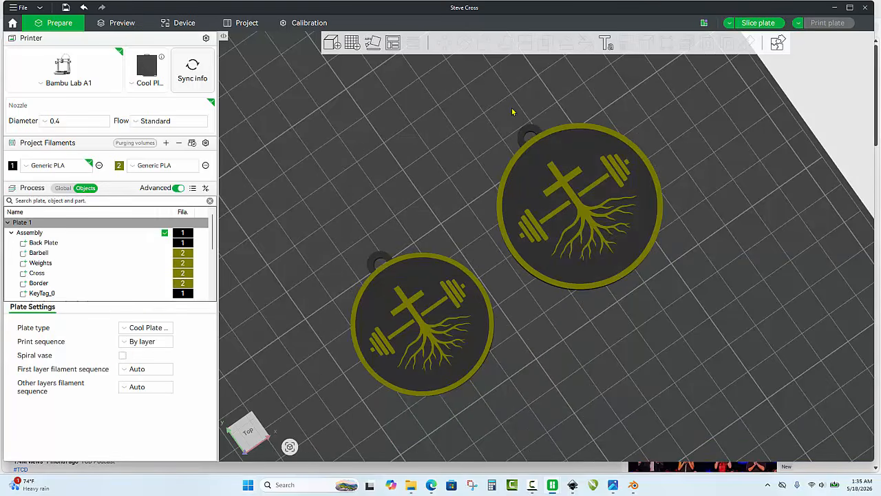
{"action": "left_click", "coordinate": [530, 138]}
{"action": "left_click", "coordinate": [484, 44]}
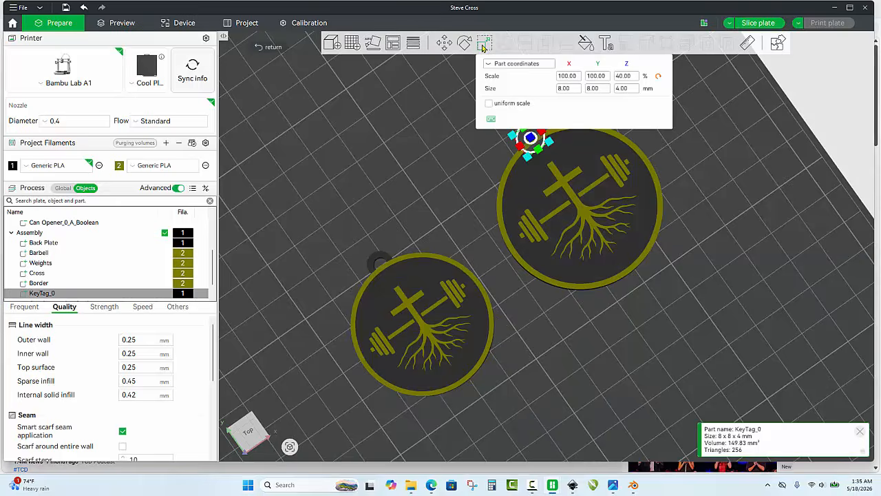
{"action": "left_click", "coordinate": [444, 159]}
{"action": "mouse_move", "coordinate": [444, 159]}
{"action": "left_mouse_down"}
{"action": "mouse_move", "coordinate": [452, 182]}
{"action": "mouse_move", "coordinate": [457, 177]}
{"action": "mouse_move", "coordinate": [374, 216]}
{"action": "left_mouse_up"}
Step: Move the enlarged medallion's Can Opener_0_A_Boolean part along Y past the lower rim, to a Y position of about 115.39 mm, and deselect it
{"action": "scroll", "coordinate": [131, 262], "scroll_direction": "down", "scroll_amount": 2}
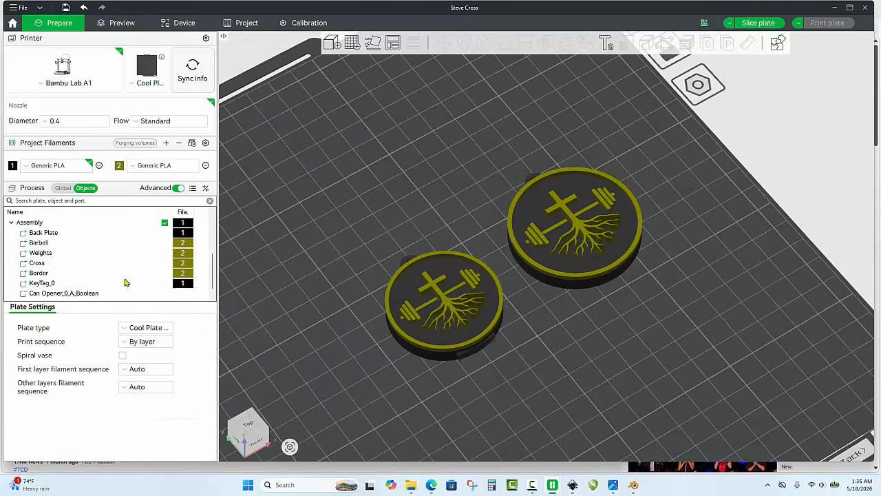
{"action": "left_click", "coordinate": [97, 284]}
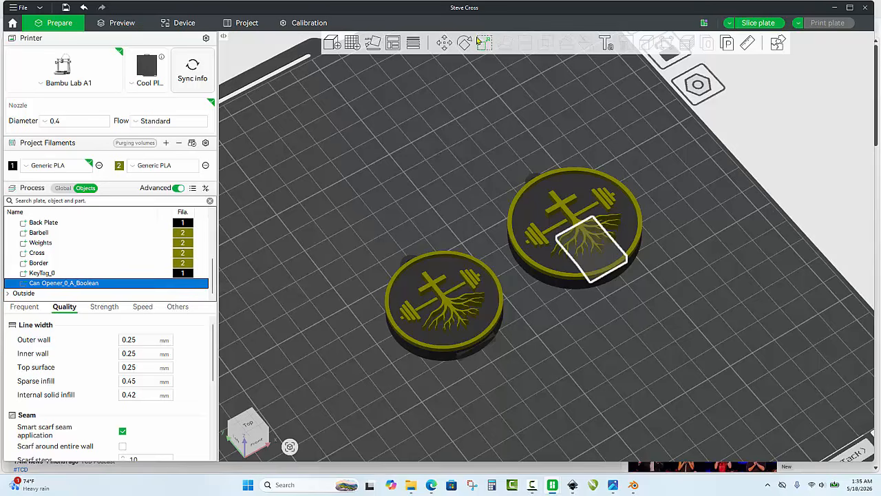
{"action": "left_click", "coordinate": [445, 43]}
{"action": "scroll", "coordinate": [693, 348], "scroll_direction": "up", "scroll_amount": 5}
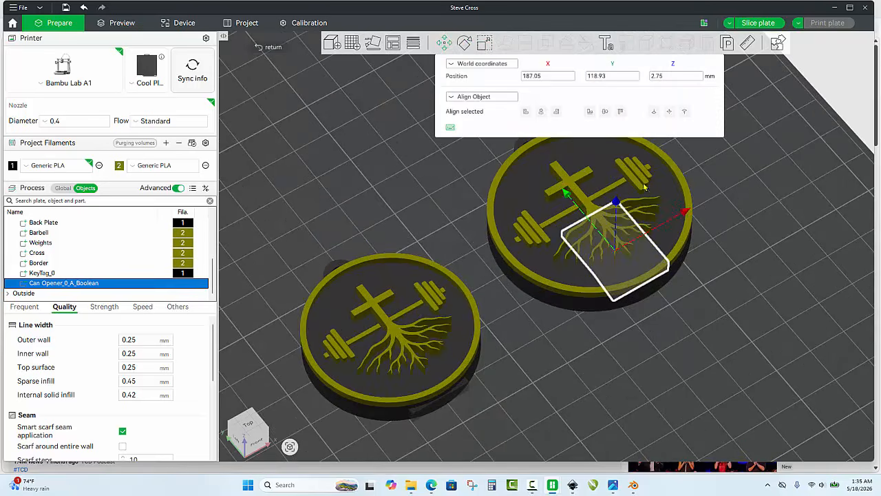
{"action": "scroll", "coordinate": [694, 348], "scroll_direction": "up", "scroll_amount": 4}
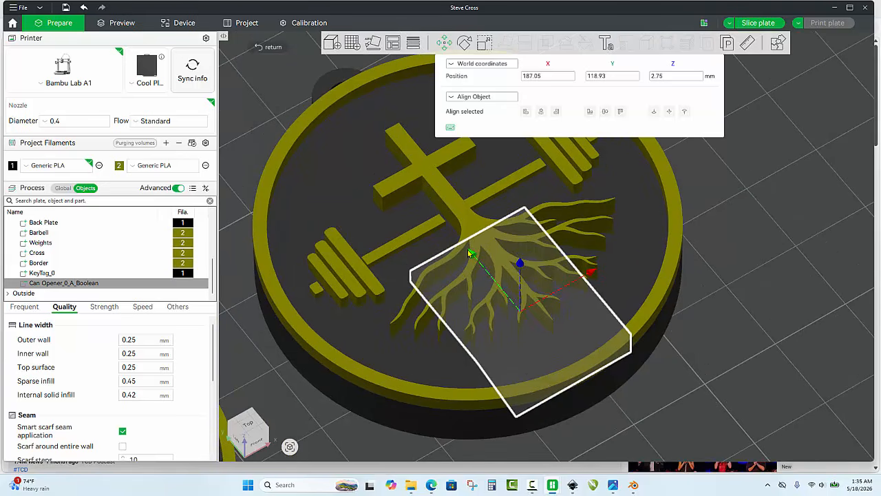
{"action": "left_click_drag", "start_coordinate": [472, 254], "coordinate": [492, 290]}
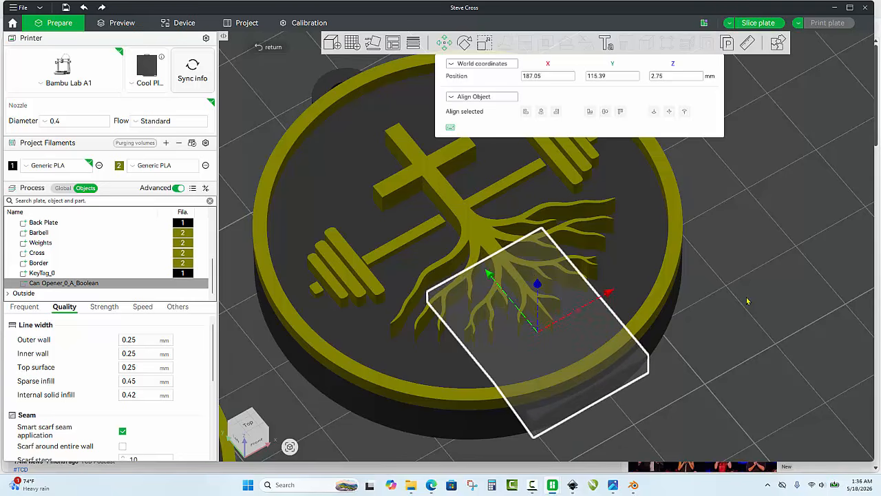
{"action": "left_click", "coordinate": [748, 301]}
Step: Slice the plate and inspect the can opener slot and its supports on the enlarged medallion in the preview
{"action": "scroll", "coordinate": [743, 268], "scroll_direction": "down", "scroll_amount": 8}
{"action": "scroll", "coordinate": [728, 280], "scroll_direction": "down", "scroll_amount": 3}
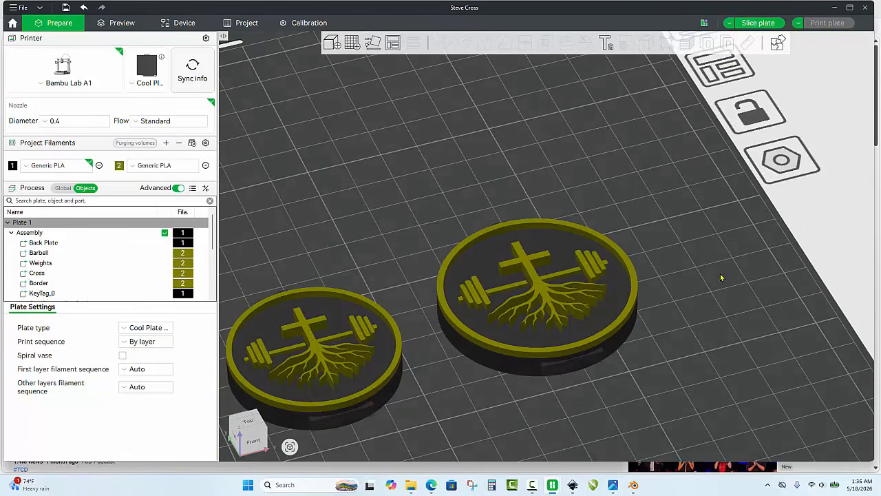
{"action": "left_click", "coordinate": [753, 23]}
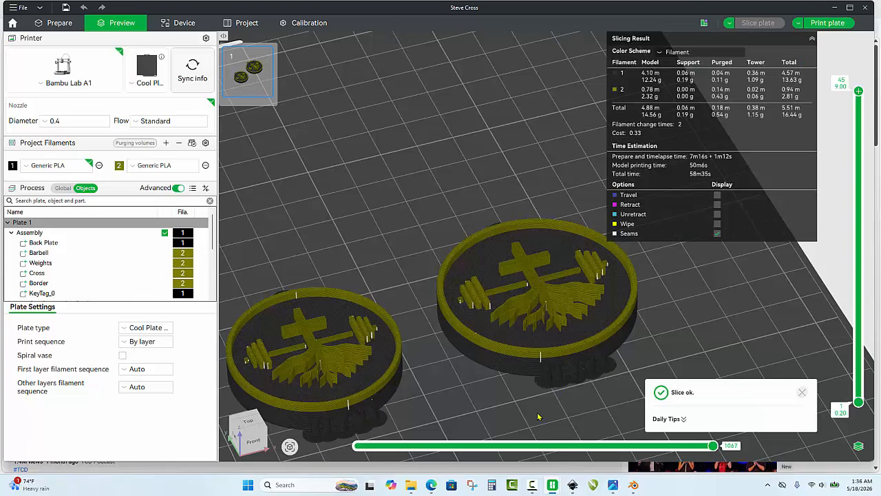
{"action": "left_click_drag", "start_coordinate": [546, 407], "coordinate": [559, 392]}
{"action": "scroll", "coordinate": [609, 372], "scroll_direction": "up", "scroll_amount": 7}
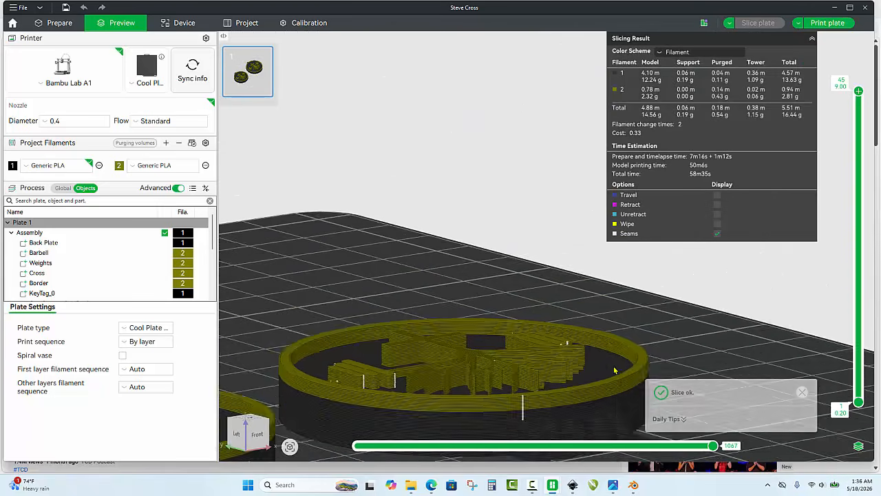
{"action": "scroll", "coordinate": [537, 362], "scroll_direction": "up", "scroll_amount": 6}
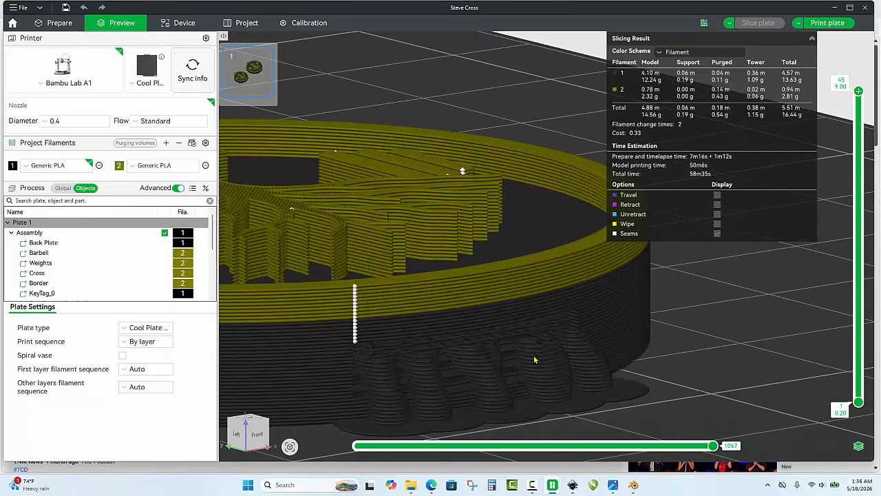
{"action": "scroll", "coordinate": [542, 288], "scroll_direction": "down", "scroll_amount": 9}
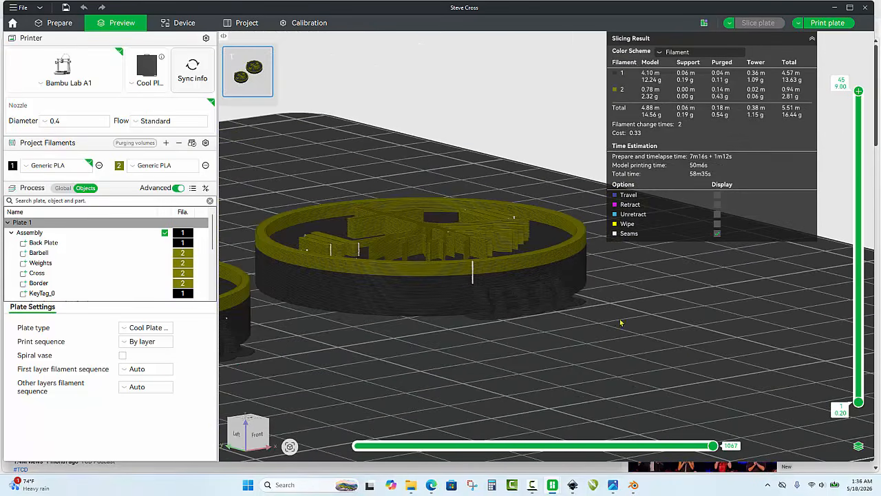
{"action": "left_click_drag", "start_coordinate": [620, 321], "coordinate": [609, 342]}
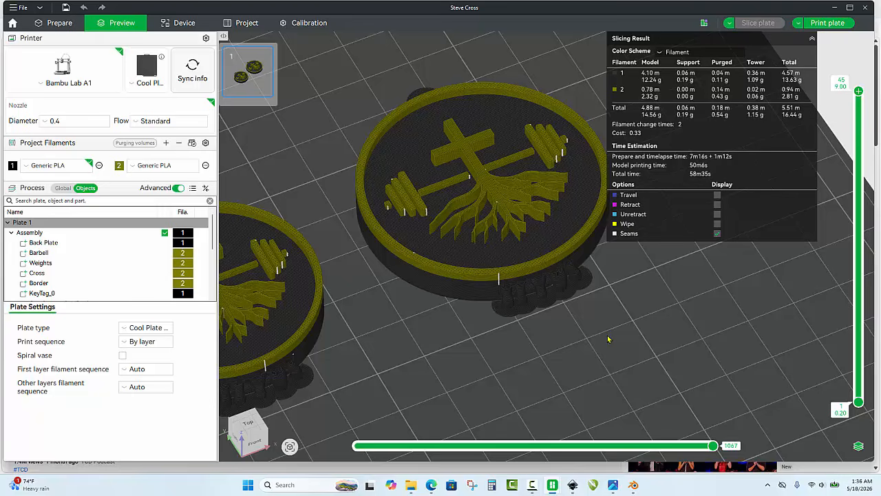
Step: Return to the model editing view and check the size of the enlarged medallion's can opener part with the Scale tool
{"action": "left_click", "coordinate": [60, 22]}
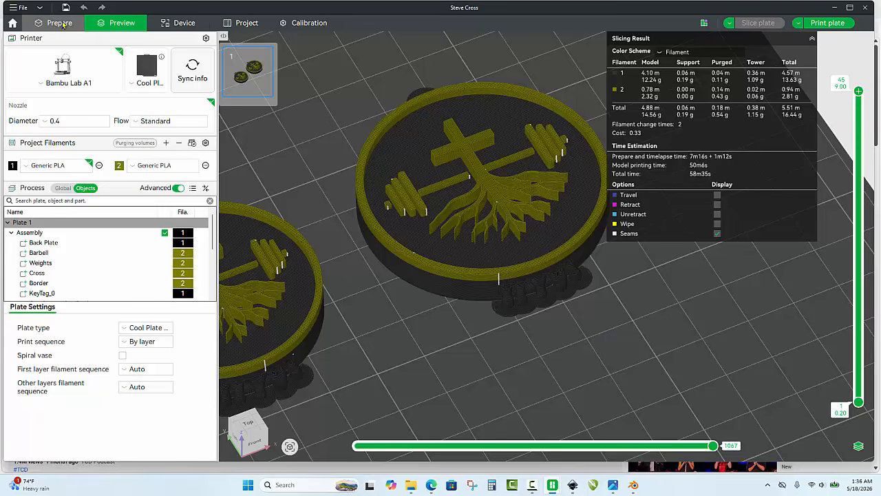
{"action": "scroll", "coordinate": [523, 303], "scroll_direction": "up", "scroll_amount": 5}
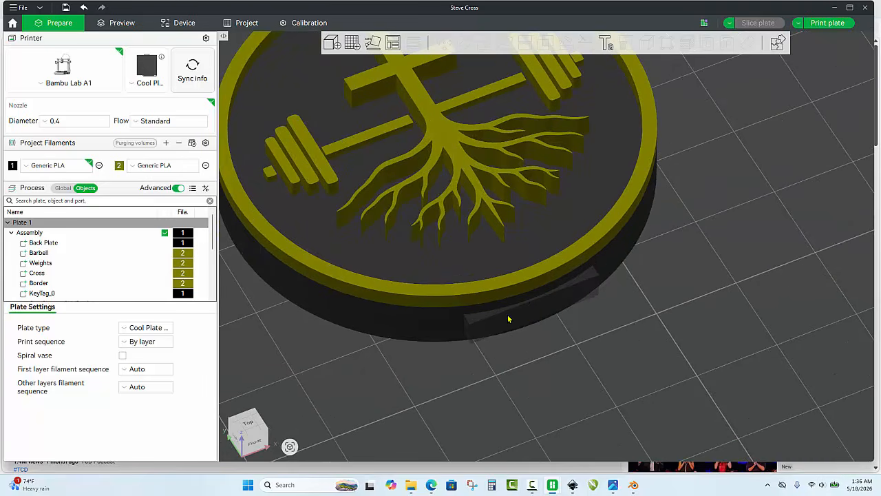
{"action": "left_click", "coordinate": [508, 319]}
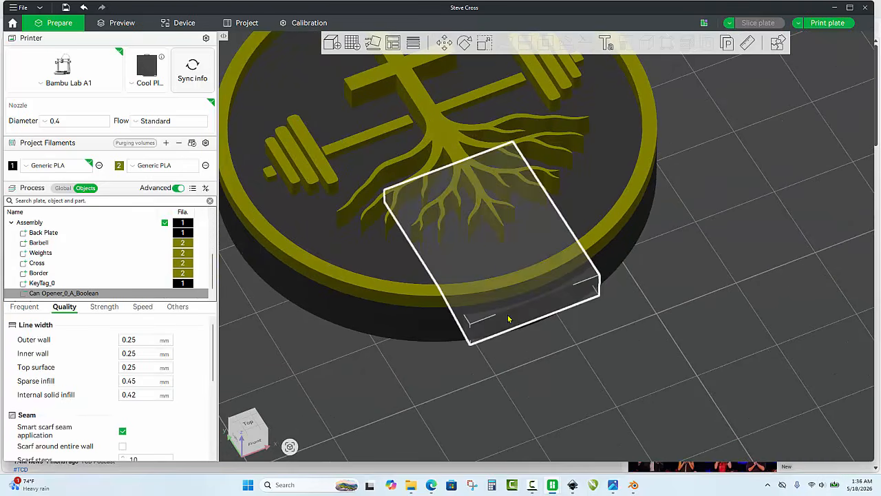
{"action": "left_click", "coordinate": [484, 43]}
{"action": "left_click", "coordinate": [567, 89]}
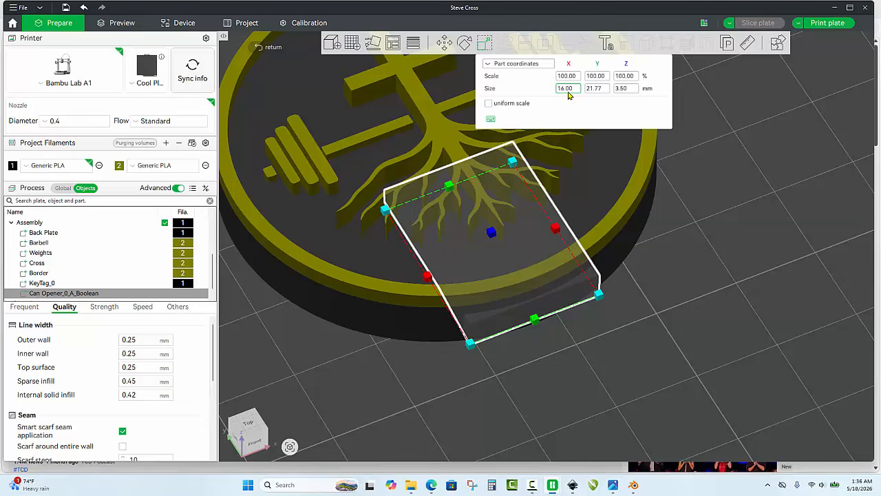
{"action": "left_click", "coordinate": [727, 235]}
{"action": "left_click", "coordinate": [725, 249]}
Step: Check the size of the original medallion's can opener part with the Scale tool, then deselect it
{"action": "scroll", "coordinate": [712, 260], "scroll_direction": "down", "scroll_amount": 8}
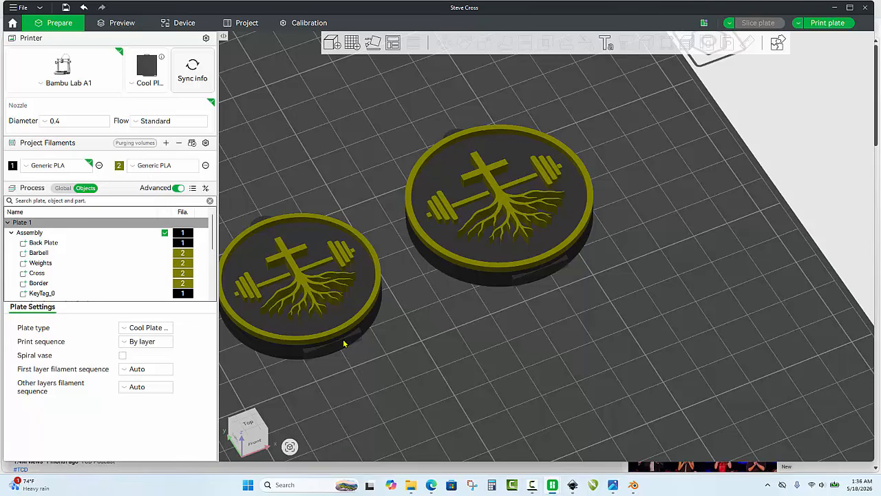
{"action": "left_click", "coordinate": [344, 343]}
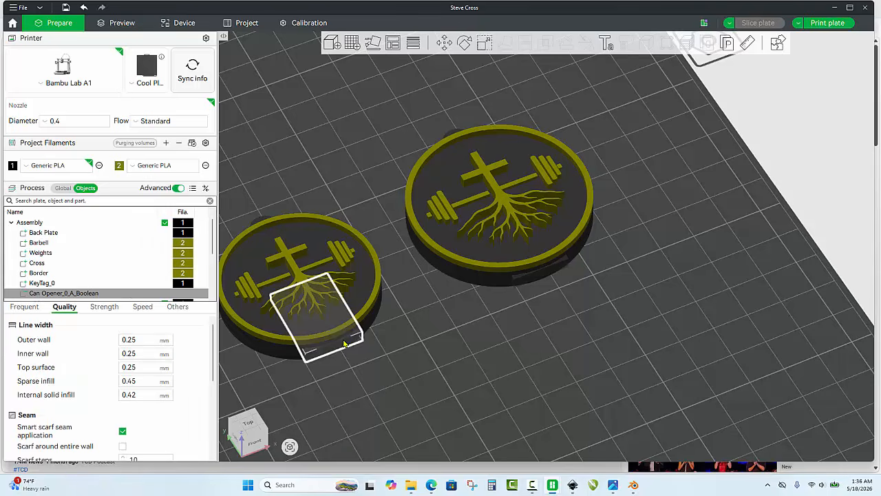
{"action": "left_click", "coordinate": [481, 43]}
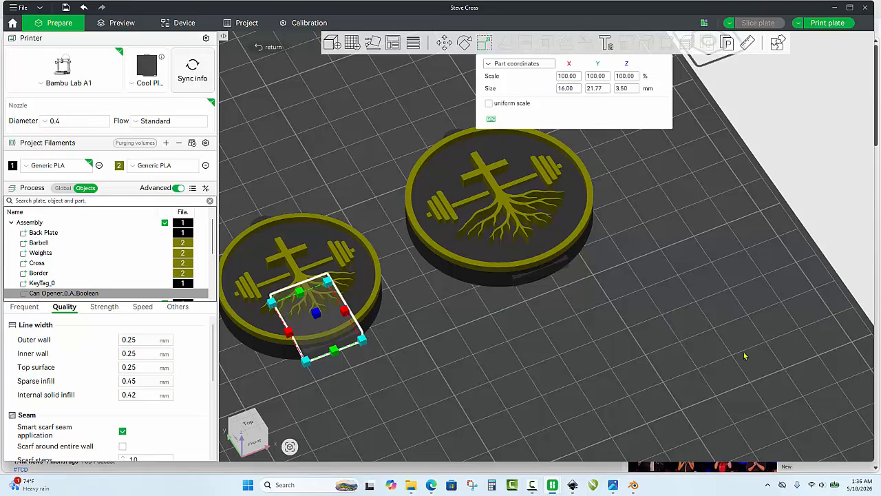
{"action": "left_click", "coordinate": [721, 322]}
Step: Examine both medallions on the build plate from several angles, comparing their overall size and their key tag and can opener placement
{"action": "scroll", "coordinate": [722, 321], "scroll_direction": "down", "scroll_amount": 5}
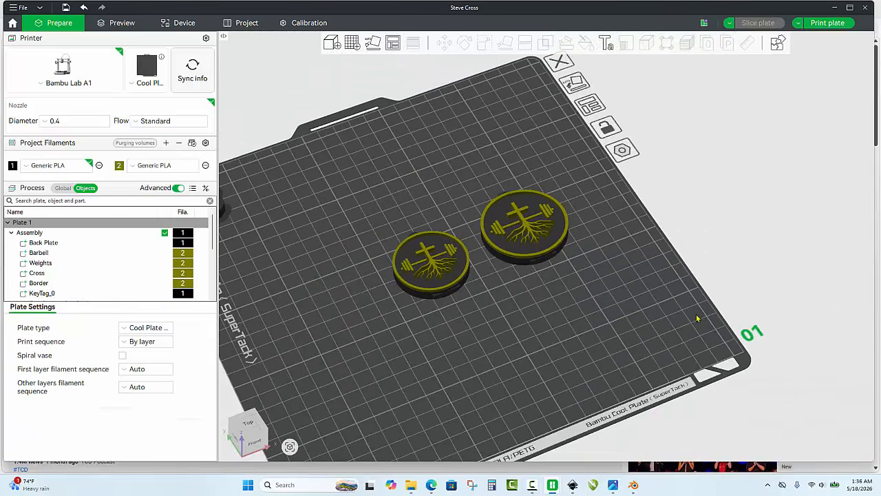
{"action": "left_click_drag", "start_coordinate": [697, 318], "coordinate": [687, 321]}
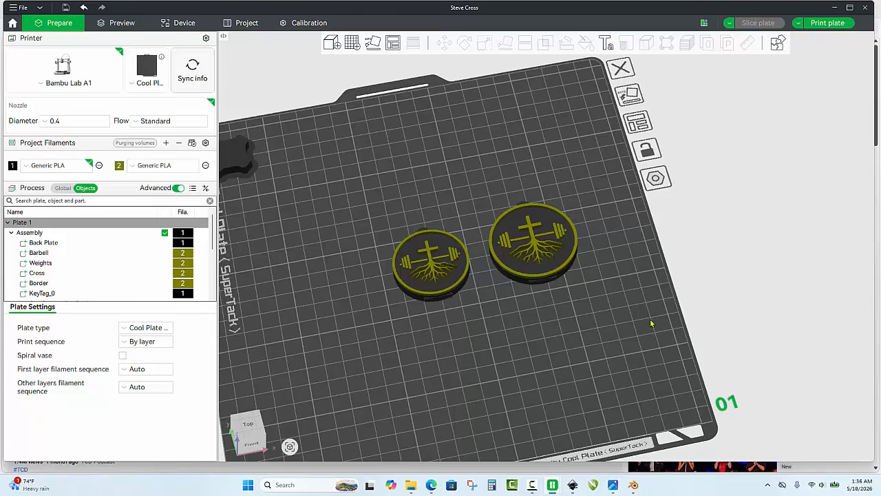
{"action": "scroll", "coordinate": [584, 307], "scroll_direction": "up", "scroll_amount": 5}
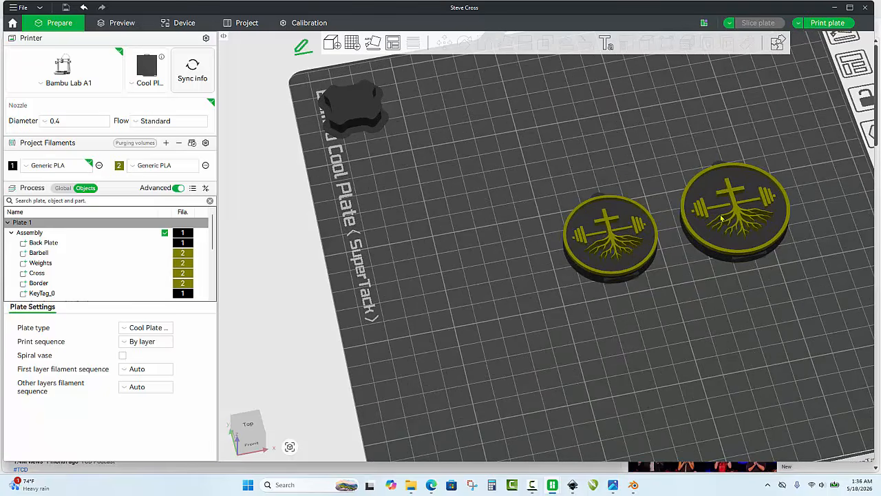
{"action": "scroll", "coordinate": [654, 314], "scroll_direction": "down", "scroll_amount": 5}
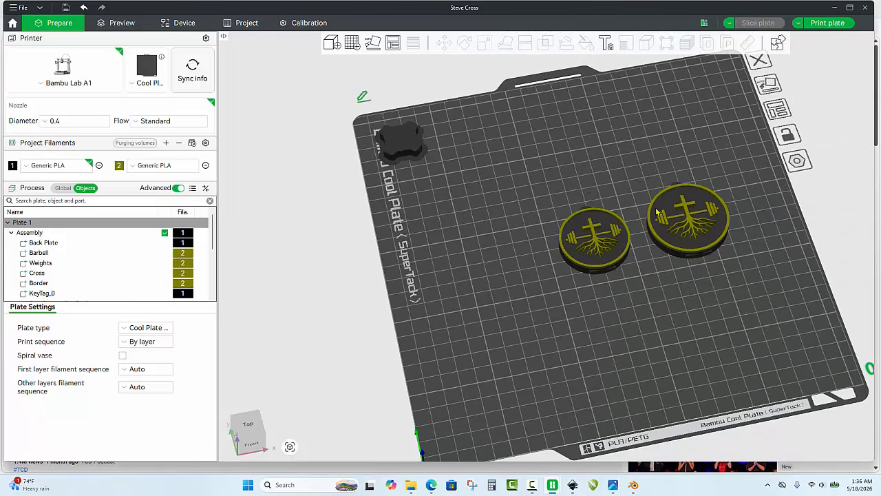
{"action": "scroll", "coordinate": [615, 311], "scroll_direction": "up", "scroll_amount": 3}
{"action": "scroll", "coordinate": [615, 312], "scroll_direction": "up", "scroll_amount": 5}
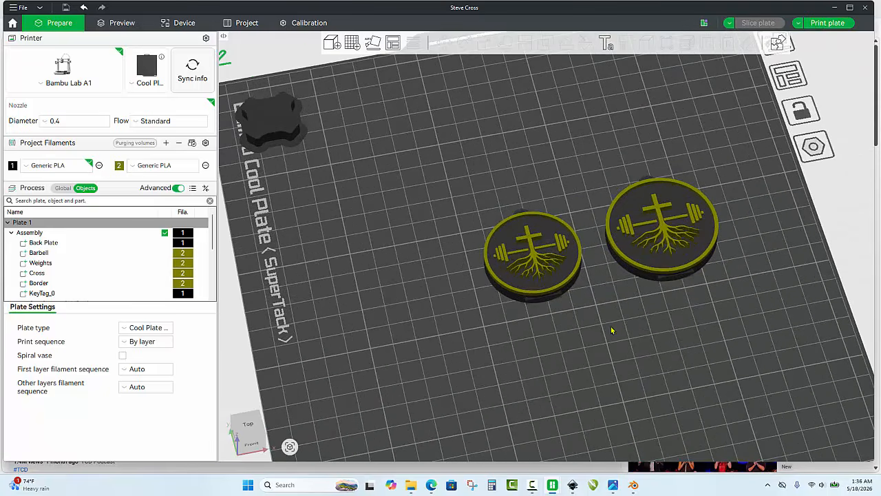
{"action": "scroll", "coordinate": [752, 223], "scroll_direction": "up", "scroll_amount": 2}
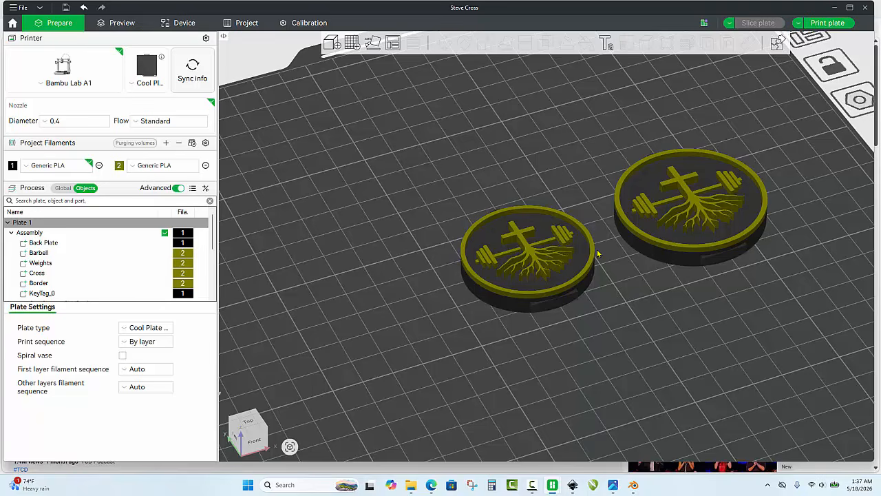
{"action": "scroll", "coordinate": [597, 254], "scroll_direction": "down", "scroll_amount": 5}
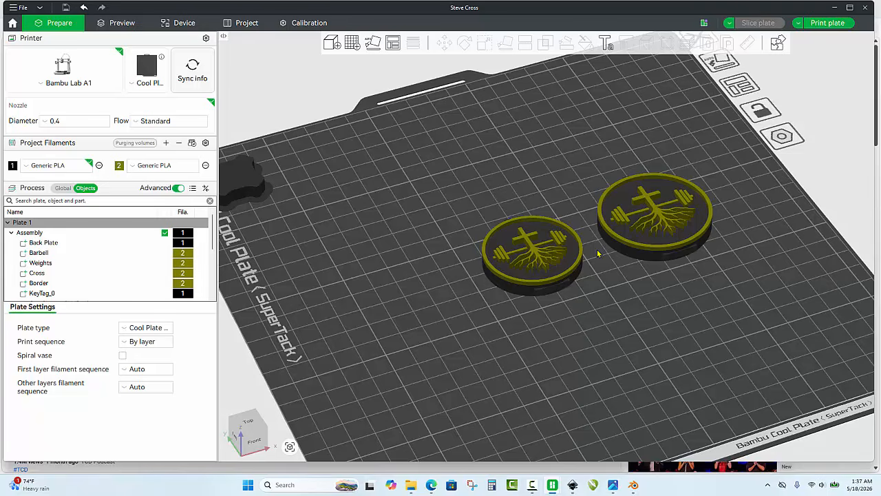
{"action": "middle_click_drag", "start_coordinate": [597, 254], "coordinate": [560, 293]}
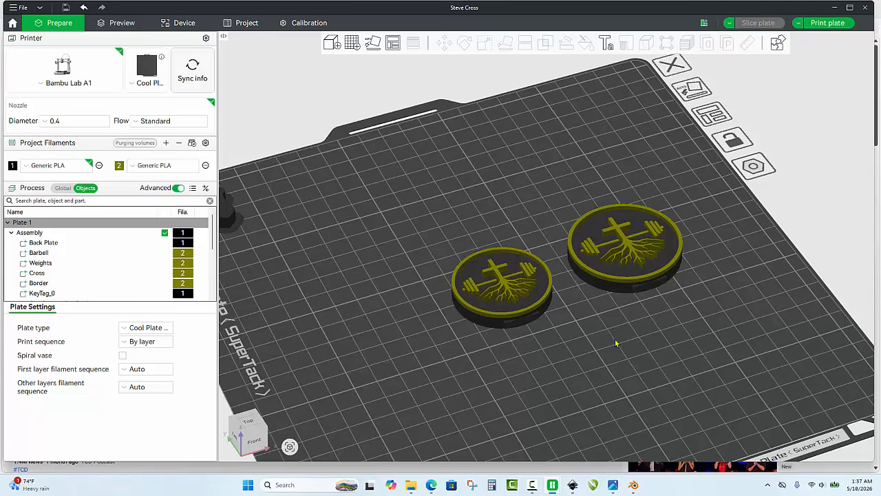
{"action": "left_click_drag", "start_coordinate": [615, 346], "coordinate": [660, 295]}
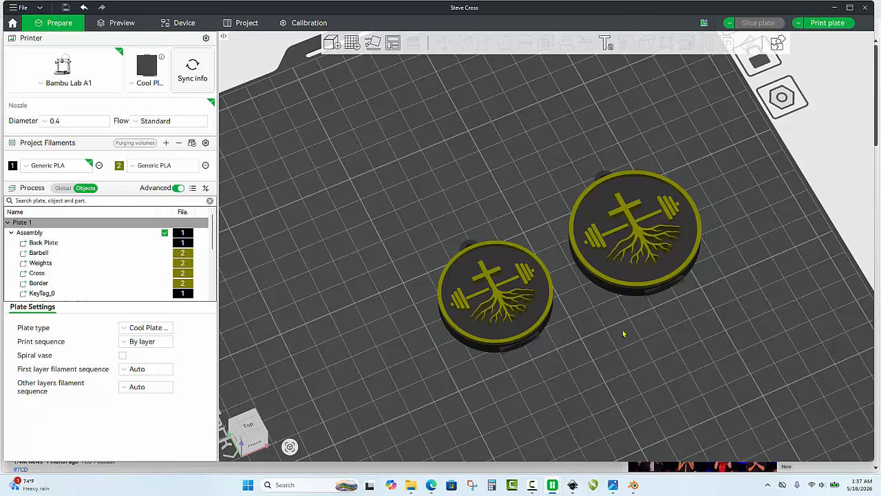
{"action": "scroll", "coordinate": [622, 332], "scroll_direction": "up", "scroll_amount": 2}
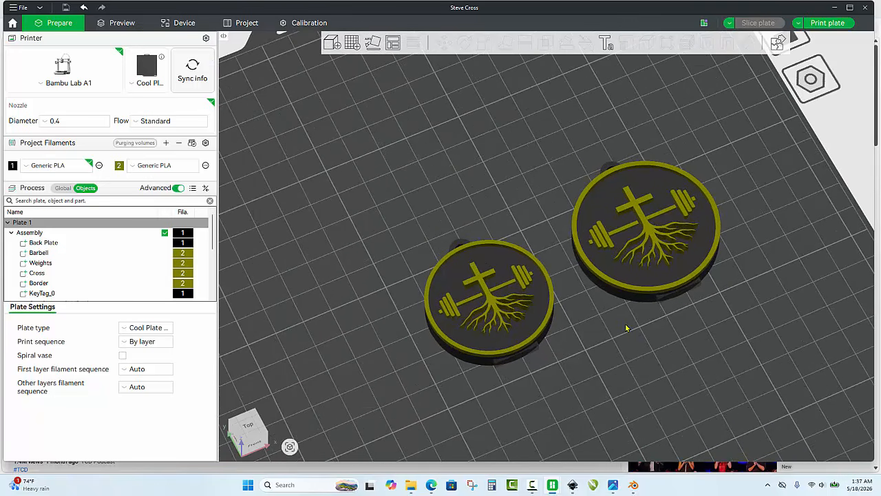
{"action": "left_click_drag", "start_coordinate": [622, 331], "coordinate": [609, 333]}
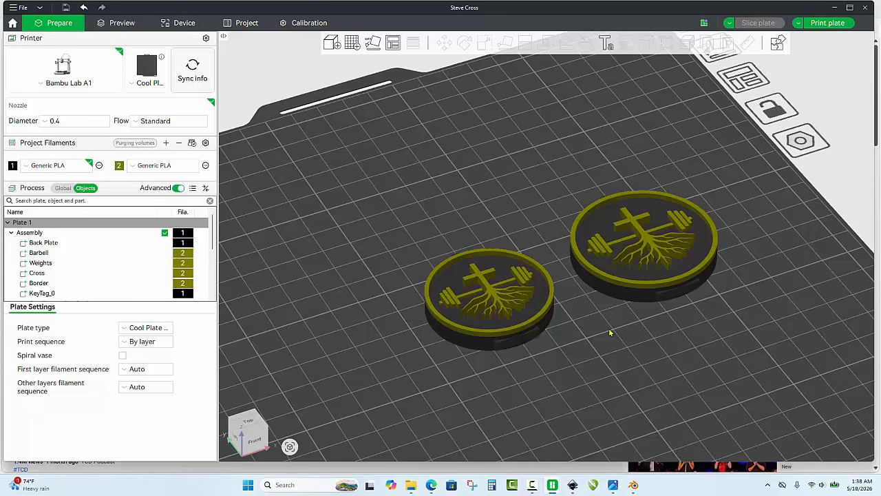
{"action": "left_click_drag", "start_coordinate": [609, 333], "coordinate": [602, 353]}
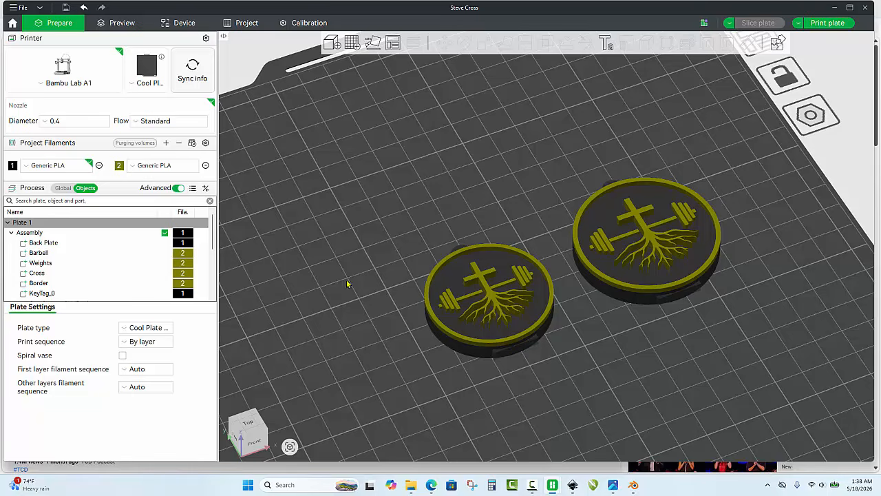
{"action": "left_click_drag", "start_coordinate": [722, 330], "coordinate": [723, 372]}
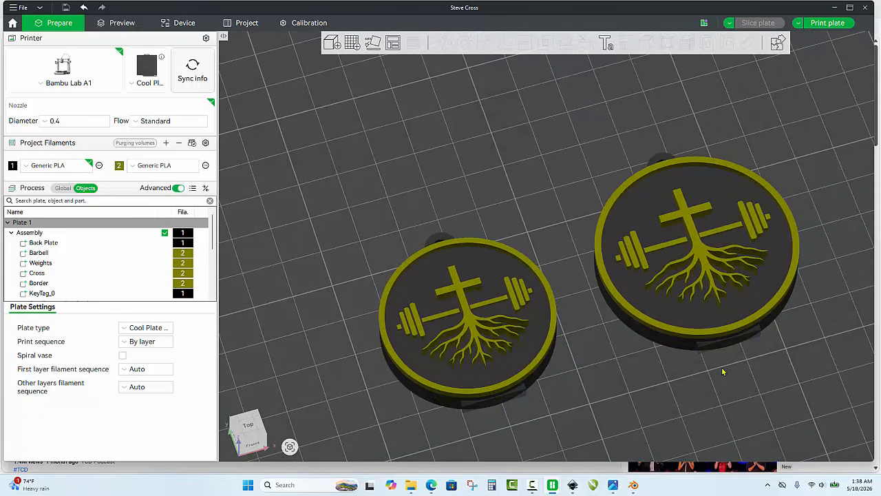